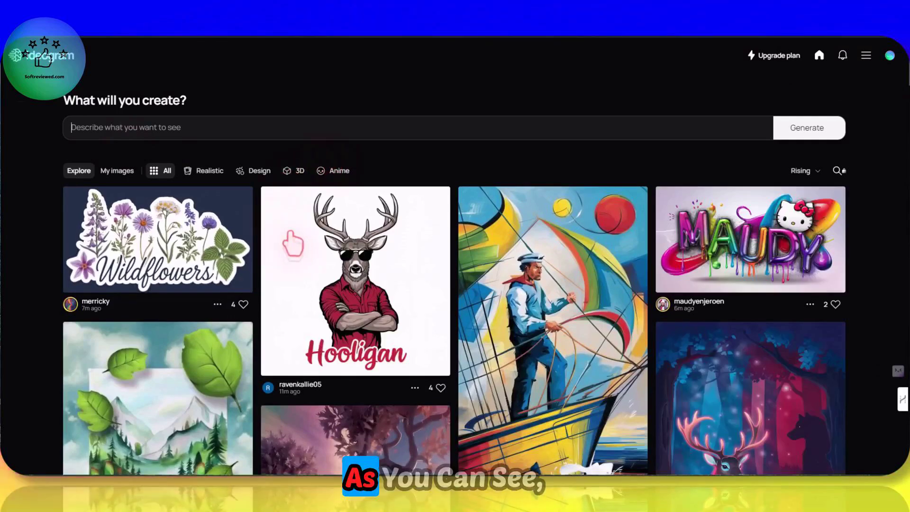
Switch the colour palette from Auto to Ember and show the palette list.
{"action": "left_click", "coordinate": [129, 129]}
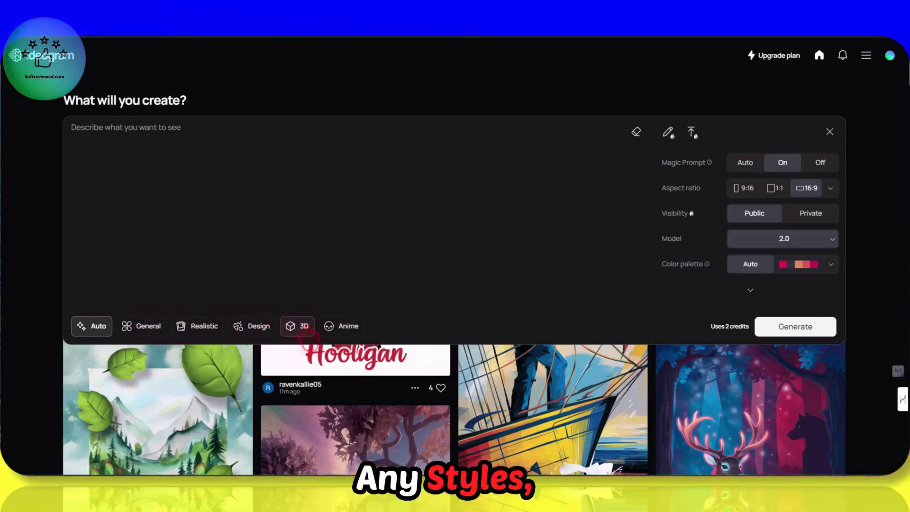
{"action": "left_click", "coordinate": [813, 264]}
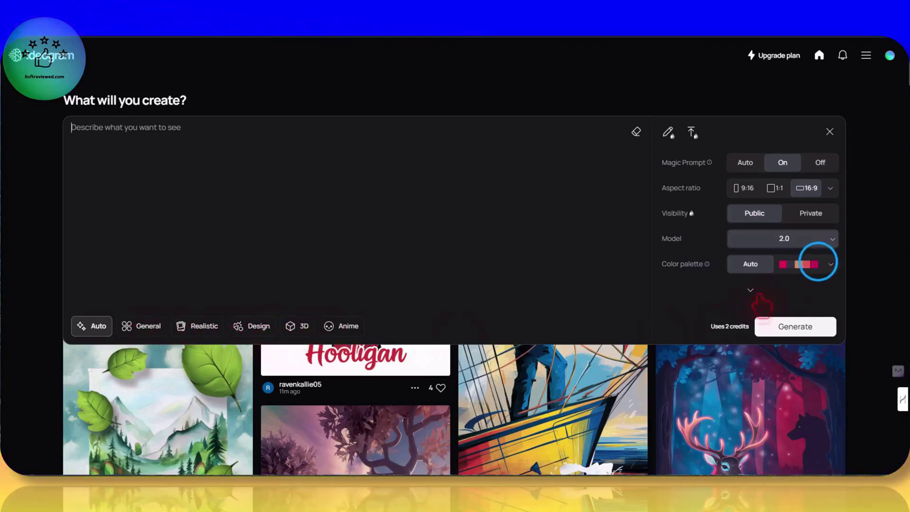
{"action": "left_click", "coordinate": [831, 264]}
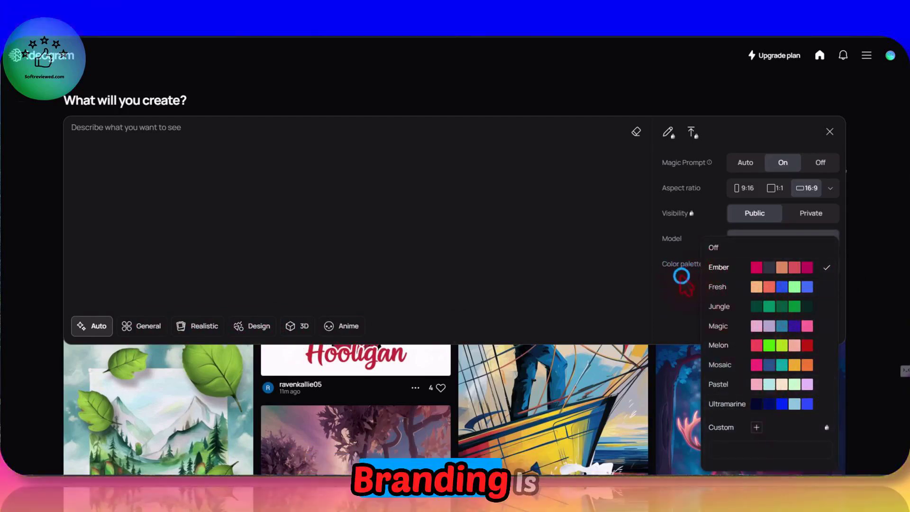
Try the Custom colour palette, then dismiss the Ideogram Plus upgrade offer.
{"action": "left_click", "coordinate": [828, 265]}
{"action": "left_click", "coordinate": [828, 266]}
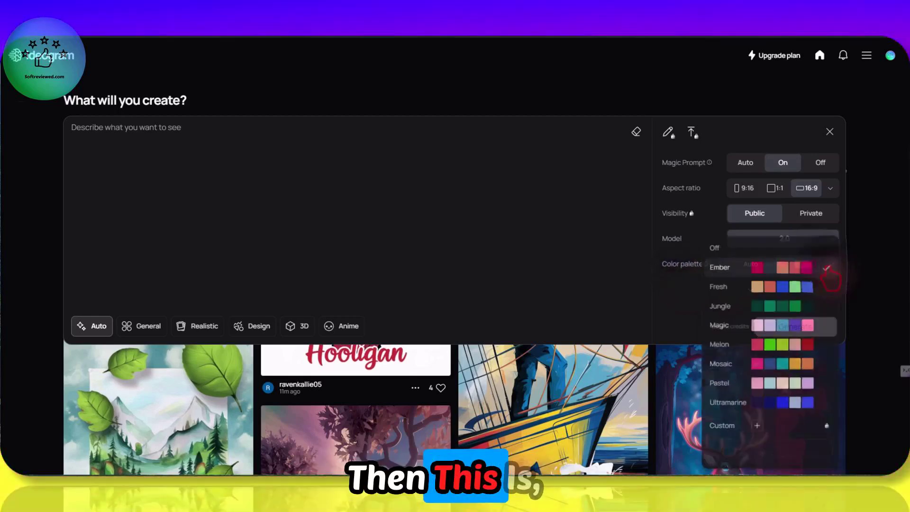
{"action": "left_click", "coordinate": [753, 428]}
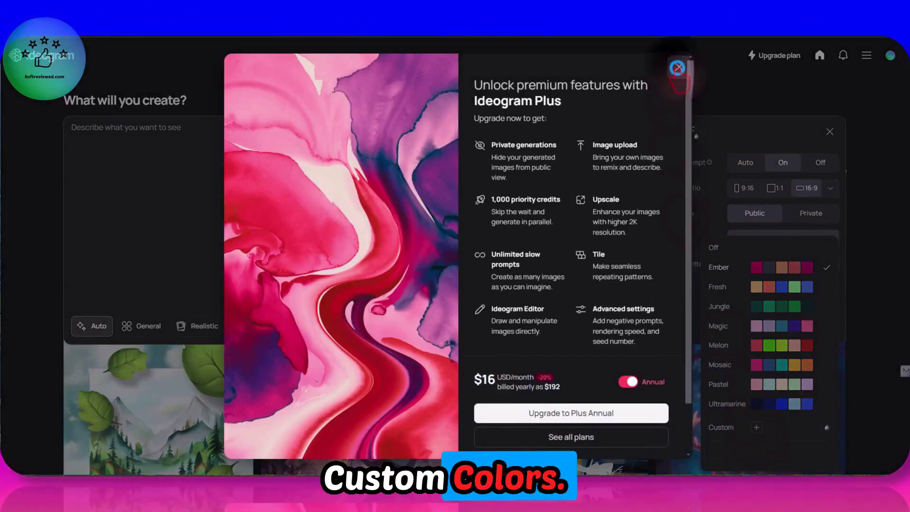
{"action": "left_click", "coordinate": [678, 68]}
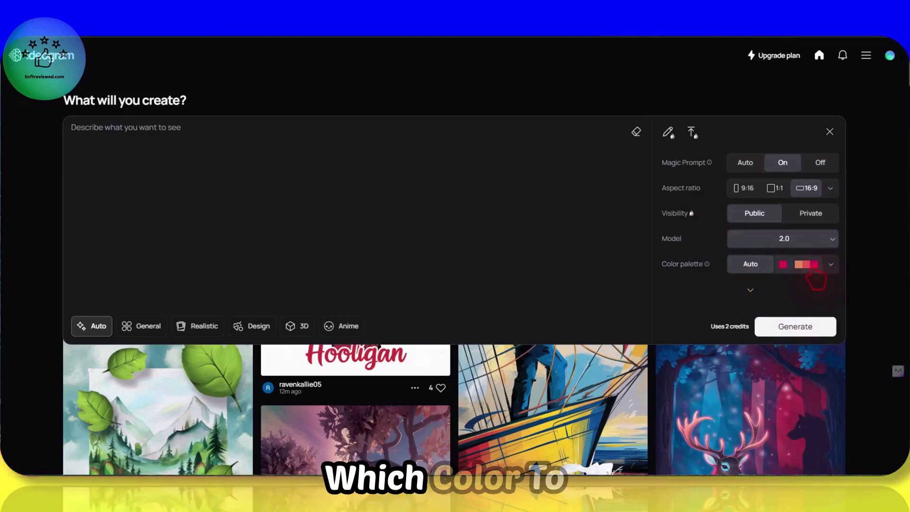
Expand the advanced options, keep the Ember palette, and close the prompt settings.
{"action": "left_click", "coordinate": [760, 288]}
{"action": "left_click", "coordinate": [831, 265]}
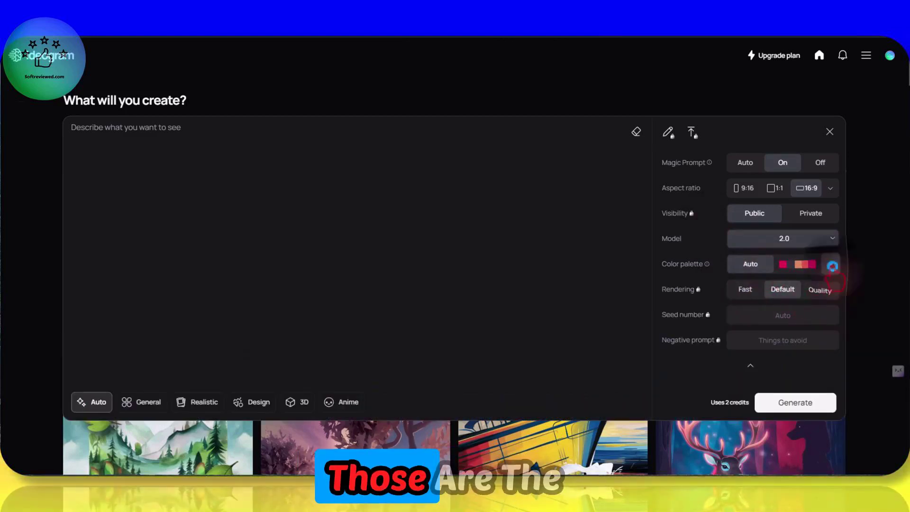
{"action": "left_click", "coordinate": [824, 266]}
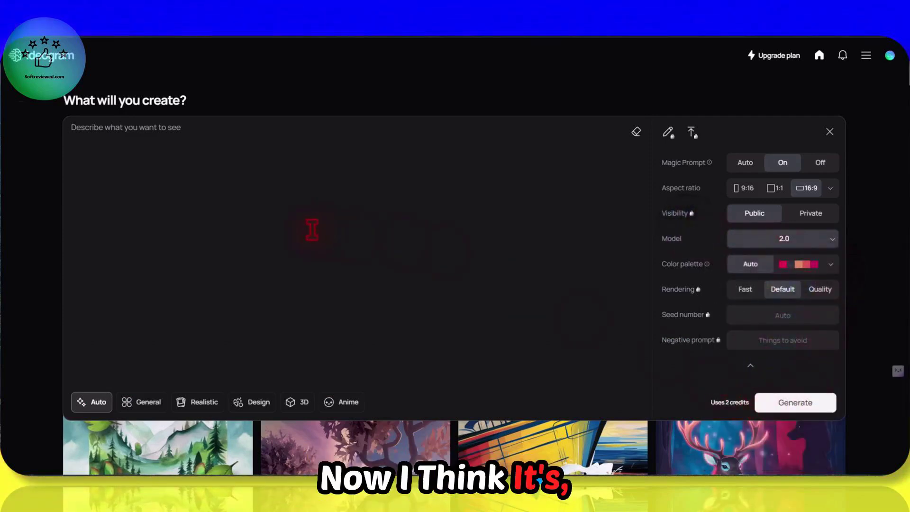
{"action": "left_click", "coordinate": [829, 131]}
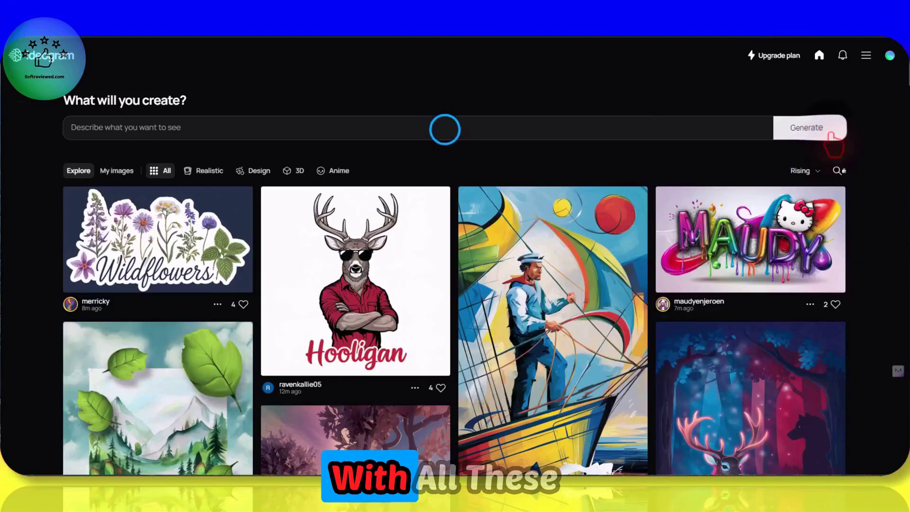
Expand the 'Describe what you want to see' prompt box into the full editor.
{"action": "left_click", "coordinate": [445, 129]}
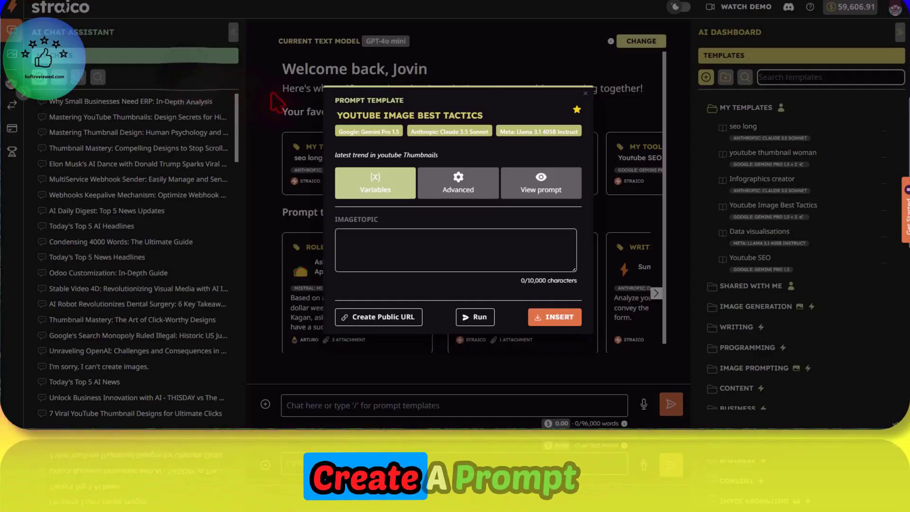
Paste 'Ideogram API and V2 Launched' into IMAGETOPIC and run the thumbnail template.
{"action": "right_click", "coordinate": [371, 246]}
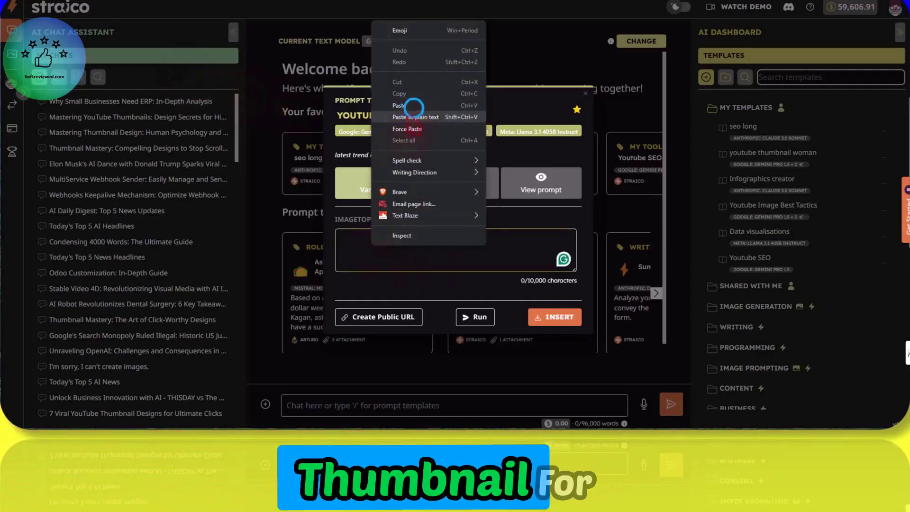
{"action": "left_click", "coordinate": [399, 105]}
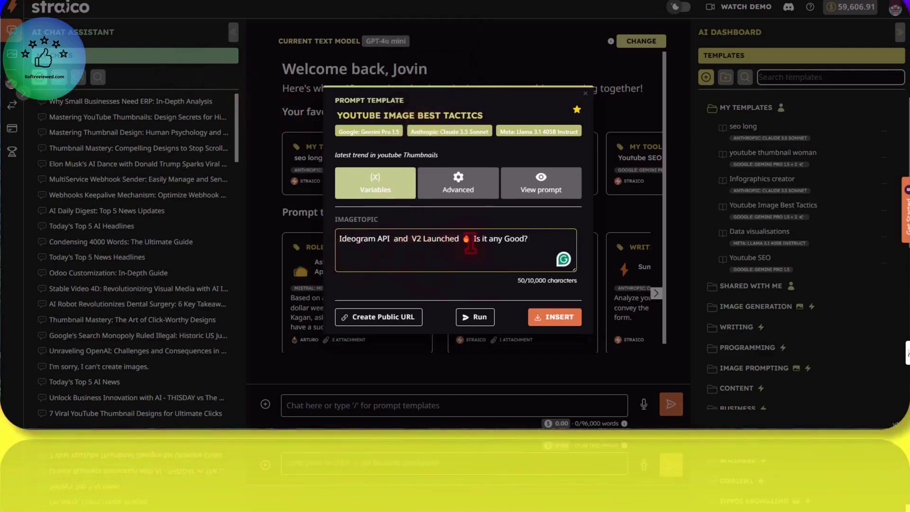
{"action": "left_click", "coordinate": [475, 317]}
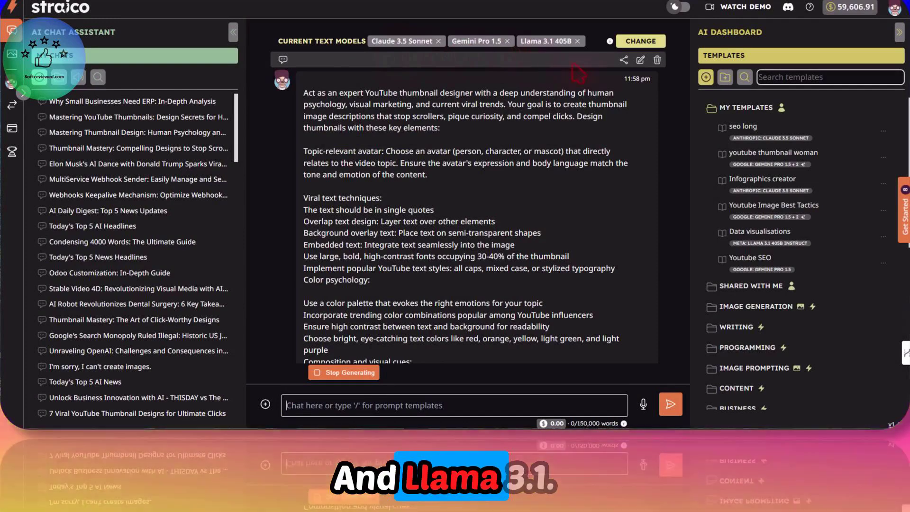
Copy the second generated prompt, the cartoon-scientist thumbnail.
{"action": "scroll", "coordinate": [507, 264], "scroll_direction": "down", "scroll_amount": 10}
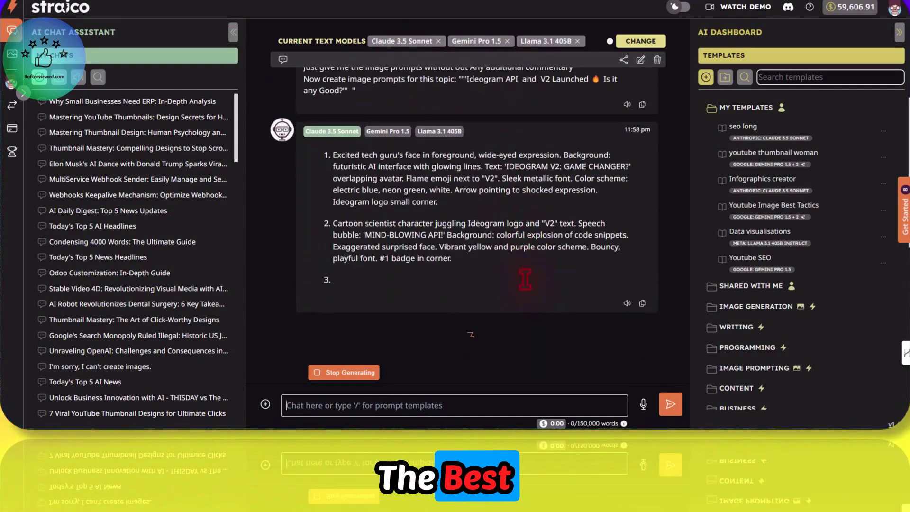
{"action": "scroll", "coordinate": [529, 188], "scroll_direction": "up", "scroll_amount": 4}
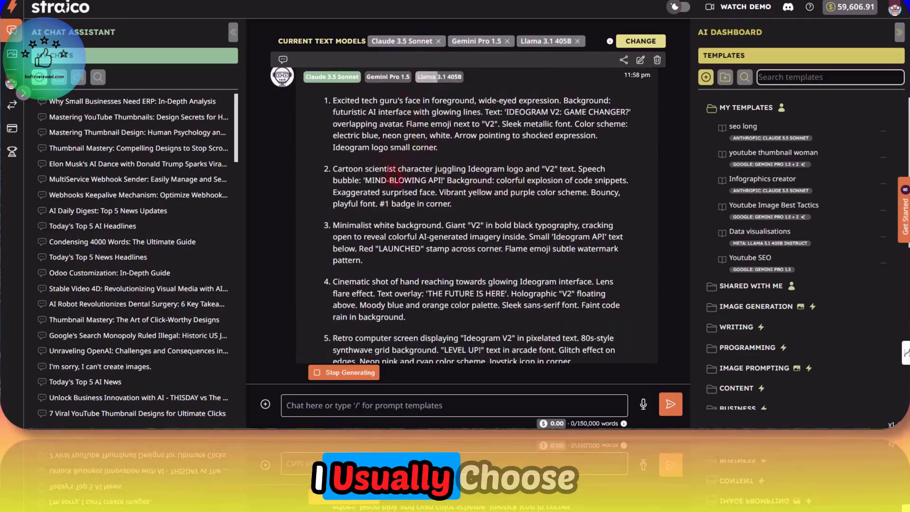
{"action": "scroll", "coordinate": [491, 189], "scroll_direction": "up", "scroll_amount": 1}
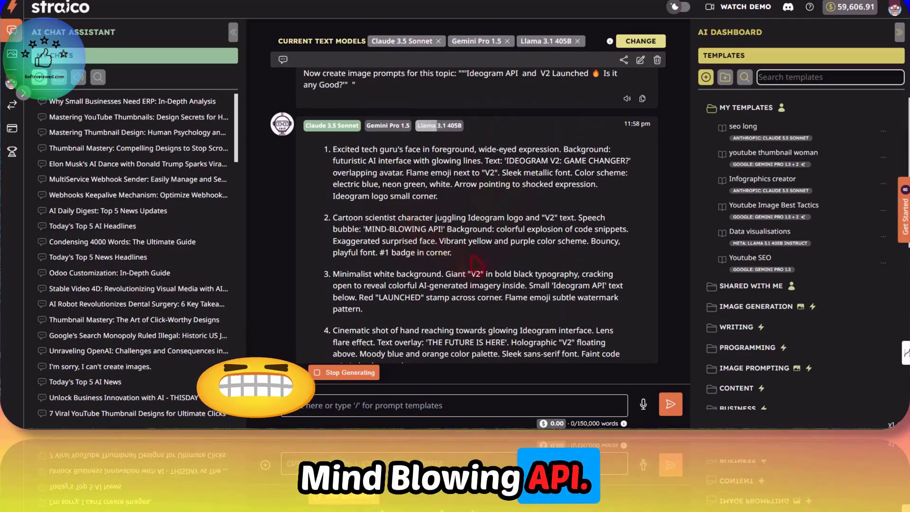
{"action": "triple_click", "coordinate": [367, 233]}
{"action": "right_click", "coordinate": [367, 223]}
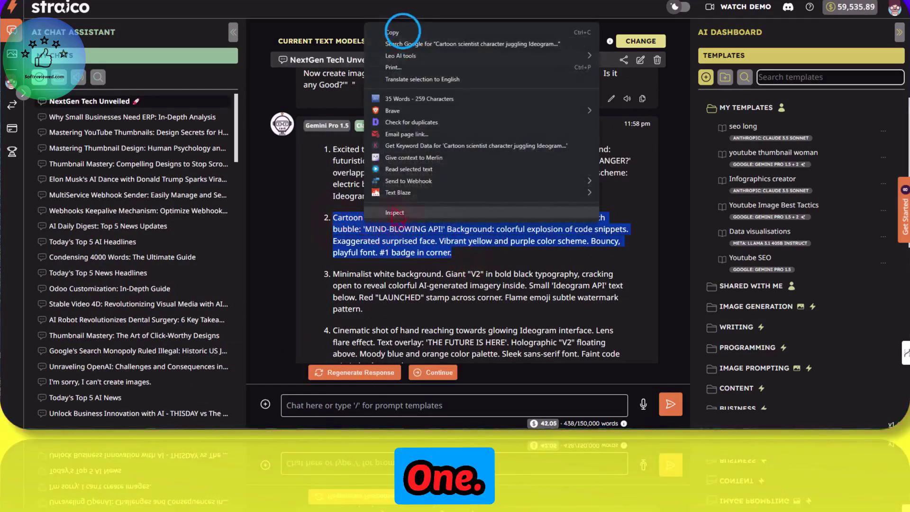
{"action": "left_click", "coordinate": [402, 31]}
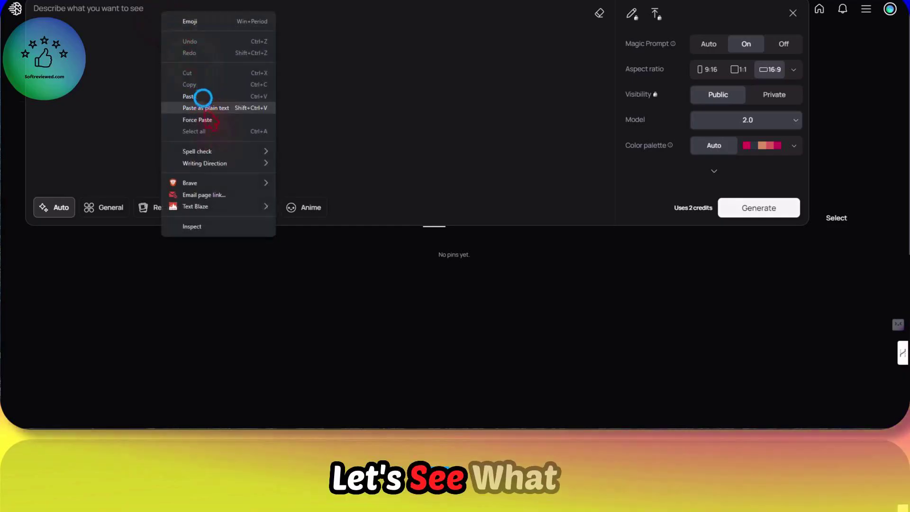
Paste the cartoon-scientist Mind-Blowing API prompt and generate images.
{"action": "left_click", "coordinate": [203, 97]}
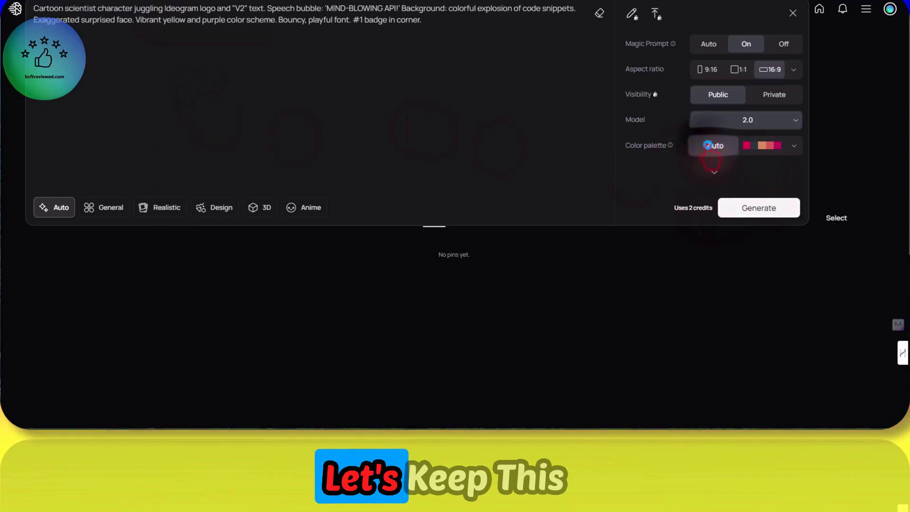
{"action": "left_click", "coordinate": [751, 209]}
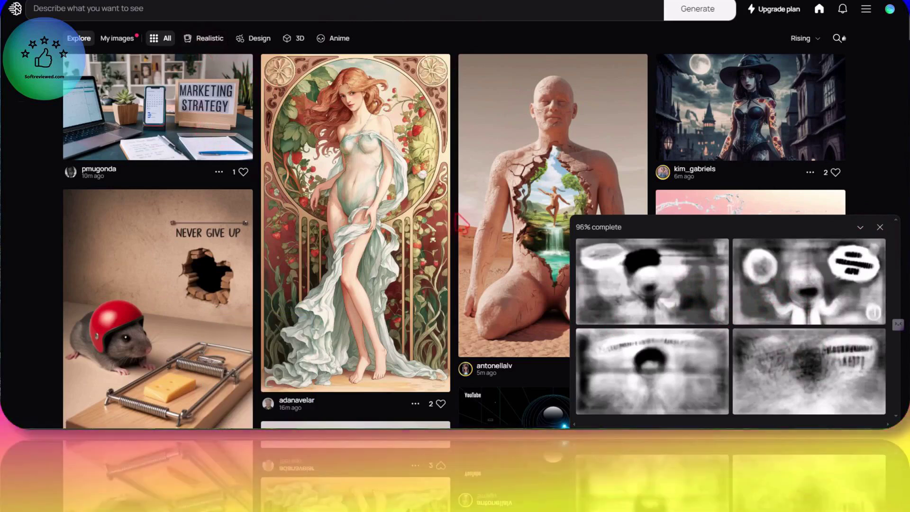
Open the finished Mind-blowing API generation and view all four cartoon-scientist variations.
{"action": "scroll", "coordinate": [461, 221], "scroll_direction": "down", "scroll_amount": 4}
{"action": "scroll", "coordinate": [461, 221], "scroll_direction": "up", "scroll_amount": 3}
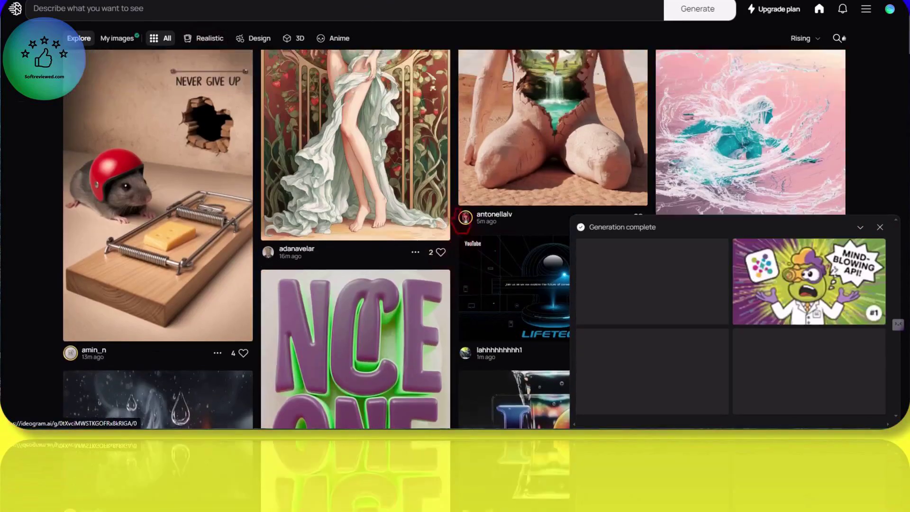
{"action": "left_click", "coordinate": [635, 277]}
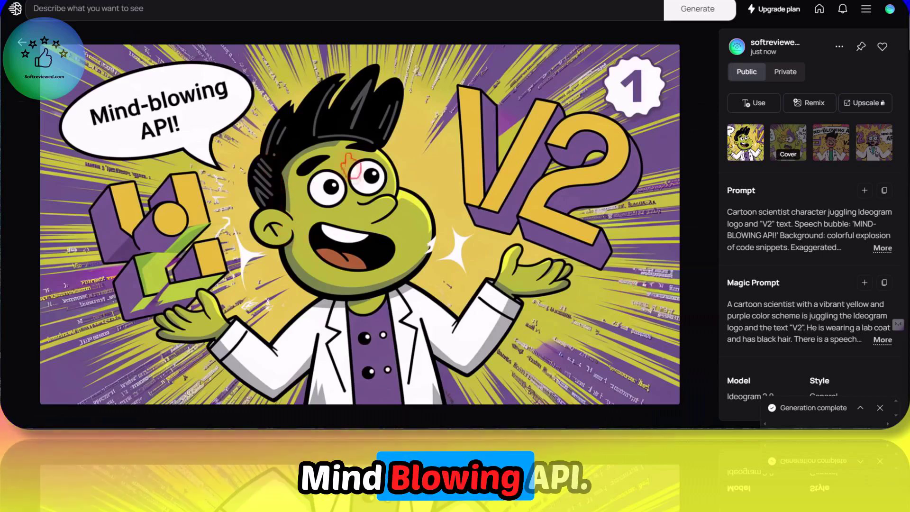
{"action": "left_click", "coordinate": [831, 142]}
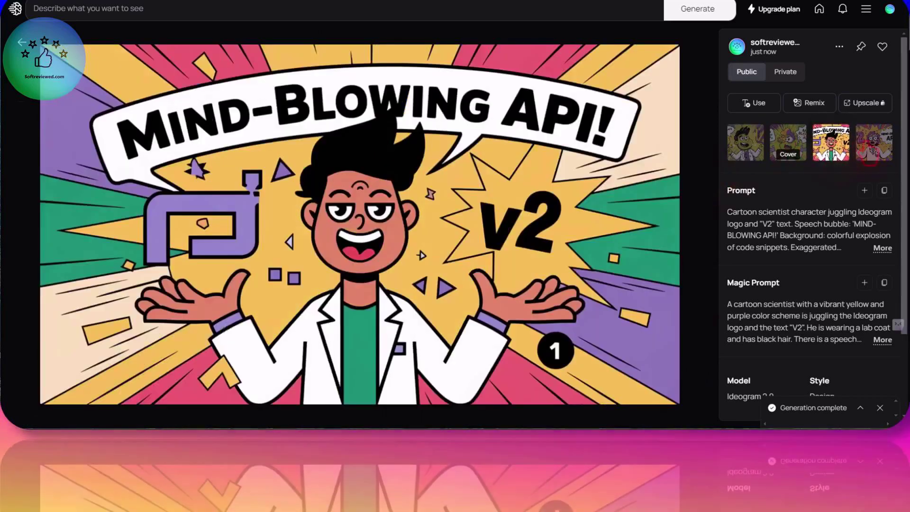
{"action": "left_click", "coordinate": [747, 142]}
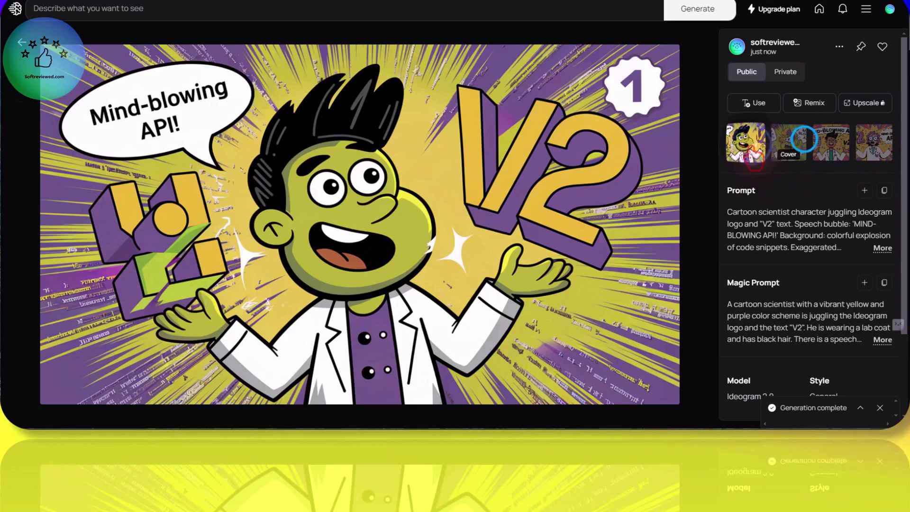
{"action": "left_click", "coordinate": [788, 142]}
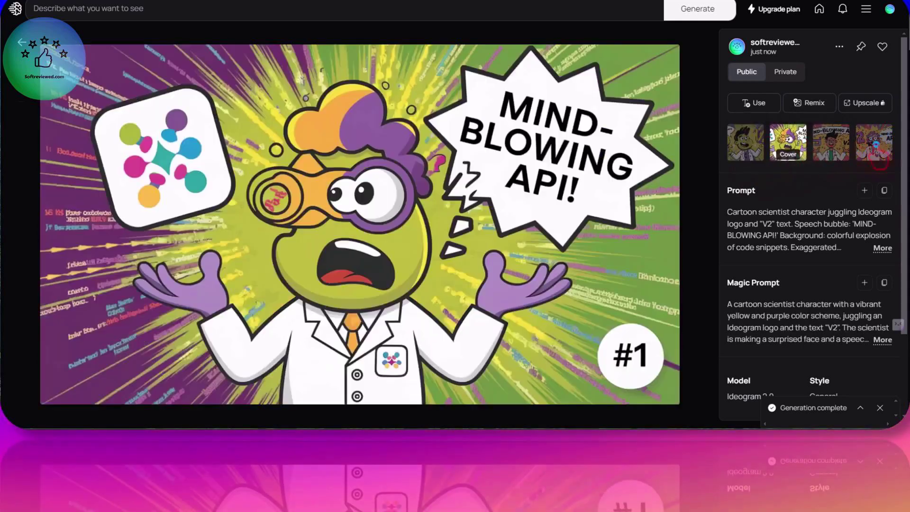
{"action": "left_click", "coordinate": [874, 143]}
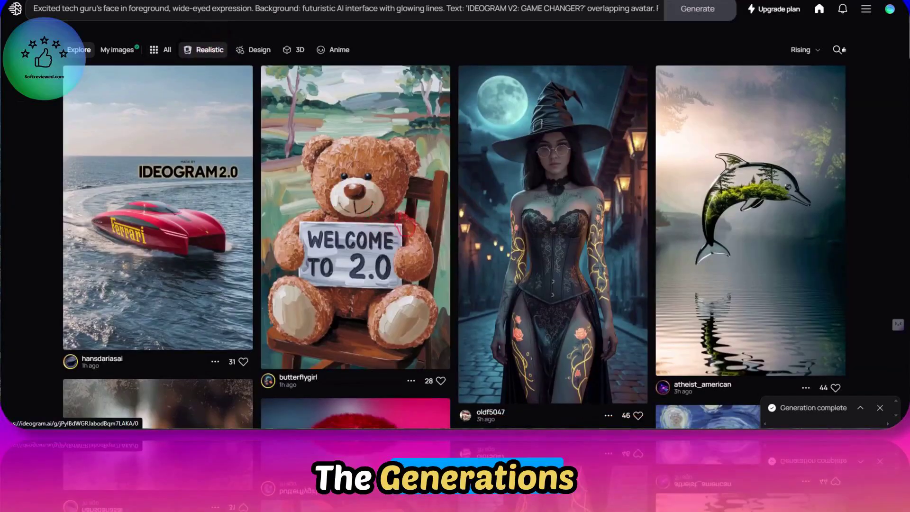
View the Ferrari speedboat image's details, then scroll further through the Realistic feed.
{"action": "left_click", "coordinate": [190, 213]}
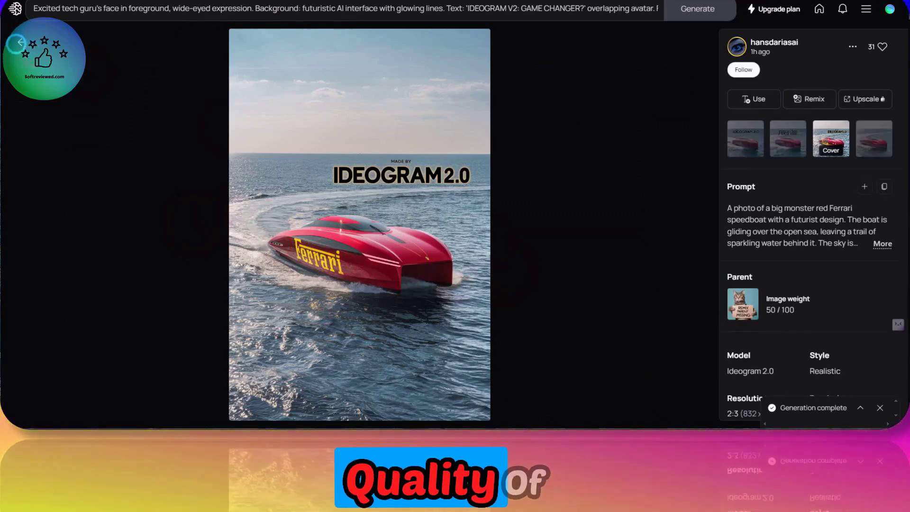
{"action": "left_click", "coordinate": [21, 42]}
{"action": "scroll", "coordinate": [359, 228], "scroll_direction": "down", "scroll_amount": 2}
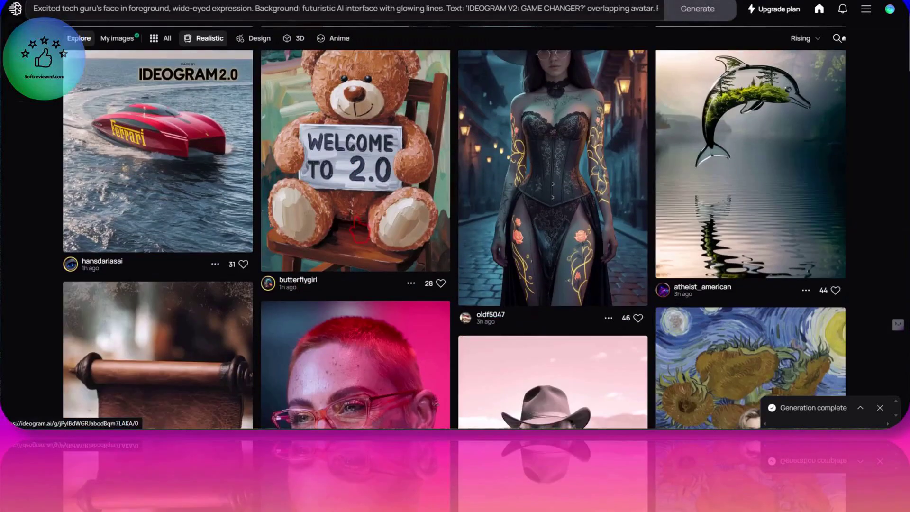
{"action": "scroll", "coordinate": [367, 194], "scroll_direction": "down", "scroll_amount": 4}
{"action": "scroll", "coordinate": [372, 176], "scroll_direction": "down", "scroll_amount": 3}
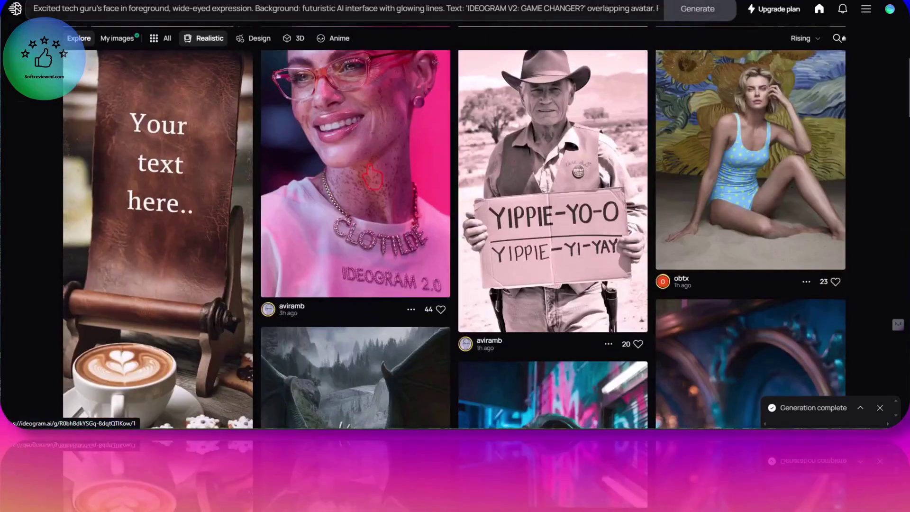
{"action": "scroll", "coordinate": [332, 185], "scroll_direction": "down", "scroll_amount": 4}
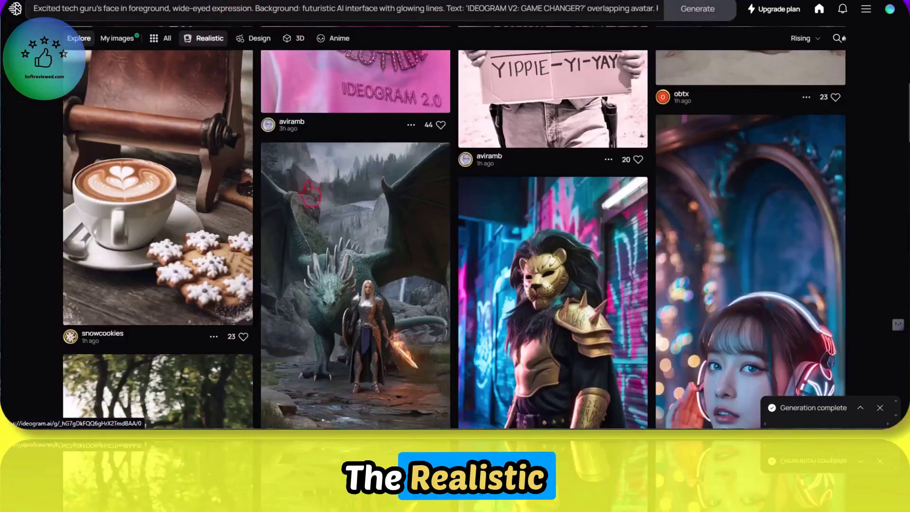
{"action": "scroll", "coordinate": [454, 240], "scroll_direction": "down", "scroll_amount": 5}
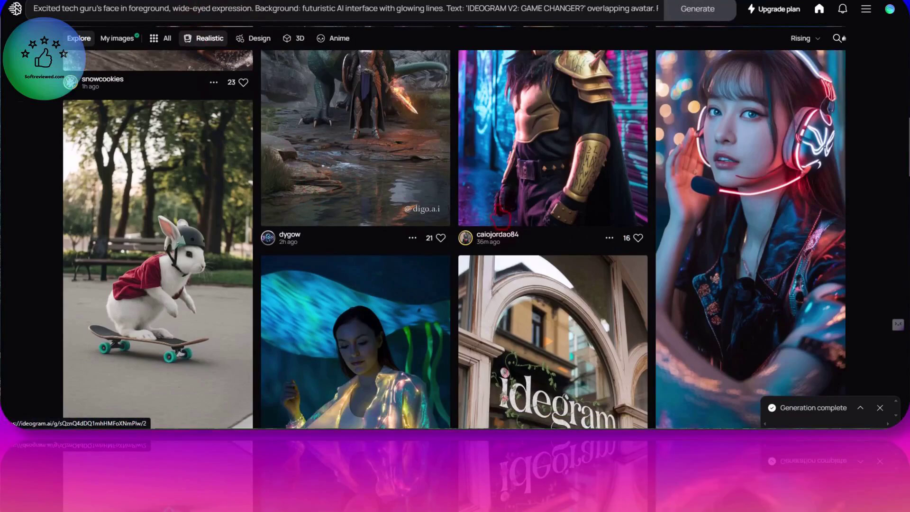
{"action": "scroll", "coordinate": [501, 218], "scroll_direction": "down", "scroll_amount": 4}
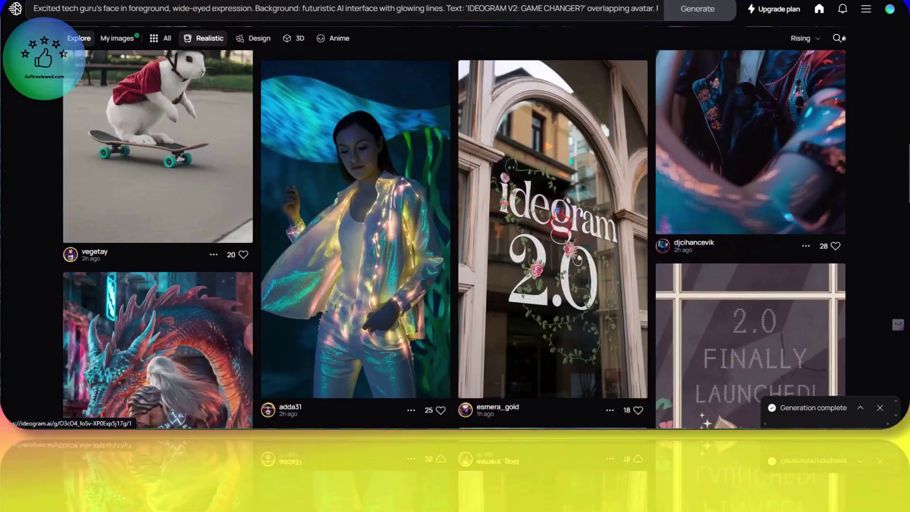
Inspect the floral ideogram 2.0 image's details and keep browsing the feed.
{"action": "left_click", "coordinate": [559, 218]}
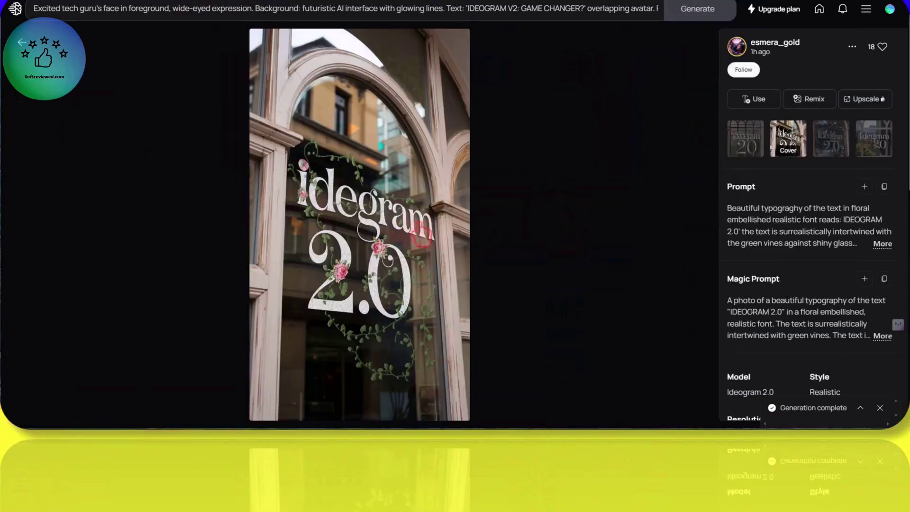
{"action": "left_click", "coordinate": [21, 43]}
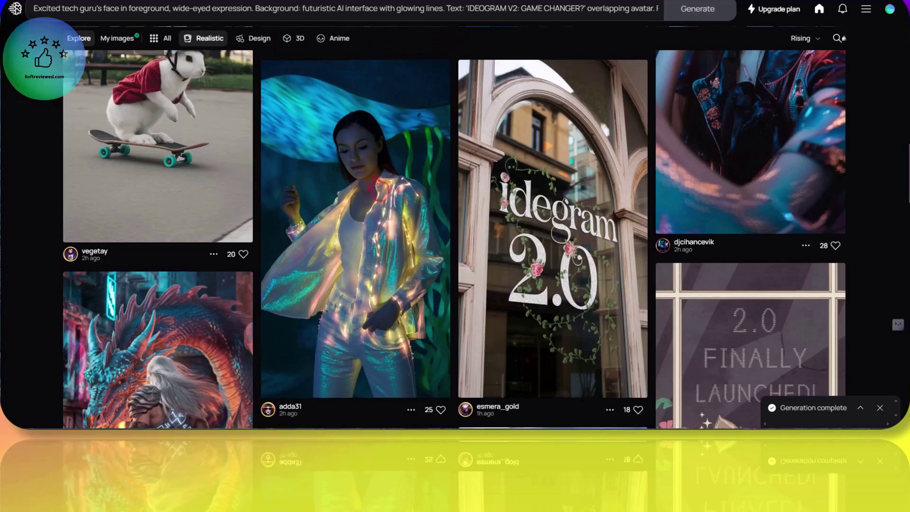
{"action": "scroll", "coordinate": [380, 185], "scroll_direction": "down", "scroll_amount": 10}
{"action": "scroll", "coordinate": [379, 185], "scroll_direction": "down", "scroll_amount": 15}
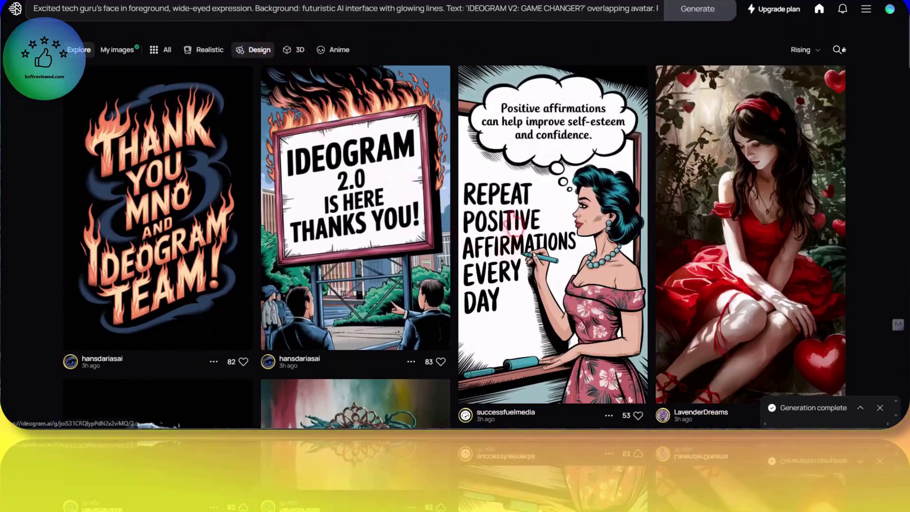
Scroll through the Design category of community images.
{"action": "scroll", "coordinate": [515, 226], "scroll_direction": "down", "scroll_amount": 7}
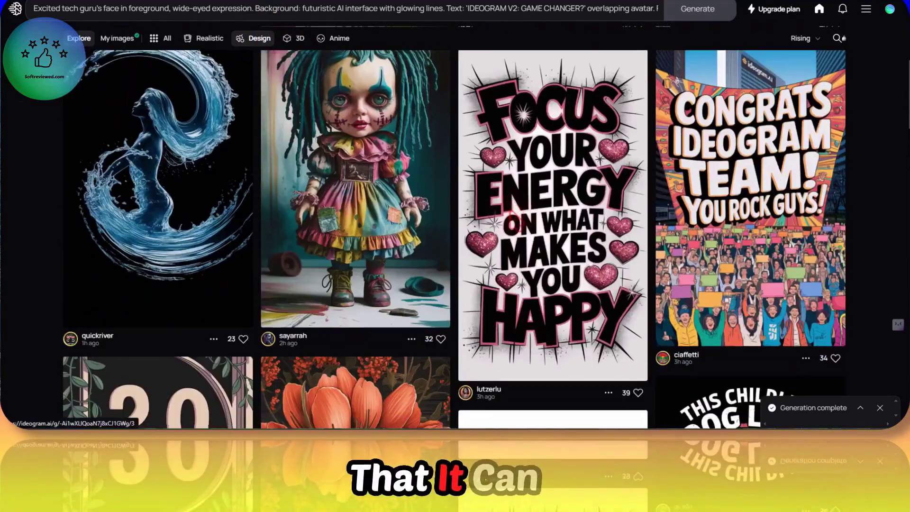
{"action": "scroll", "coordinate": [514, 219], "scroll_direction": "down", "scroll_amount": 6}
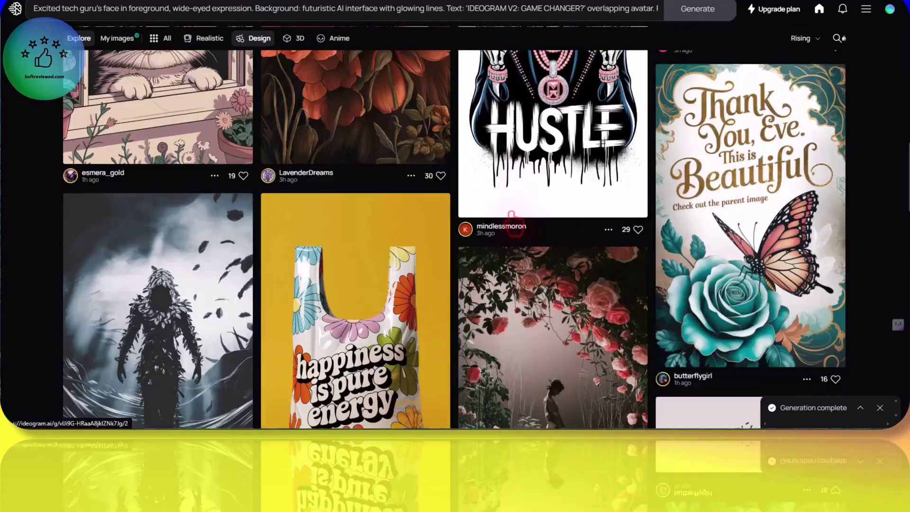
{"action": "scroll", "coordinate": [512, 215], "scroll_direction": "down", "scroll_amount": 1}
{"action": "scroll", "coordinate": [514, 223], "scroll_direction": "up", "scroll_amount": 15}
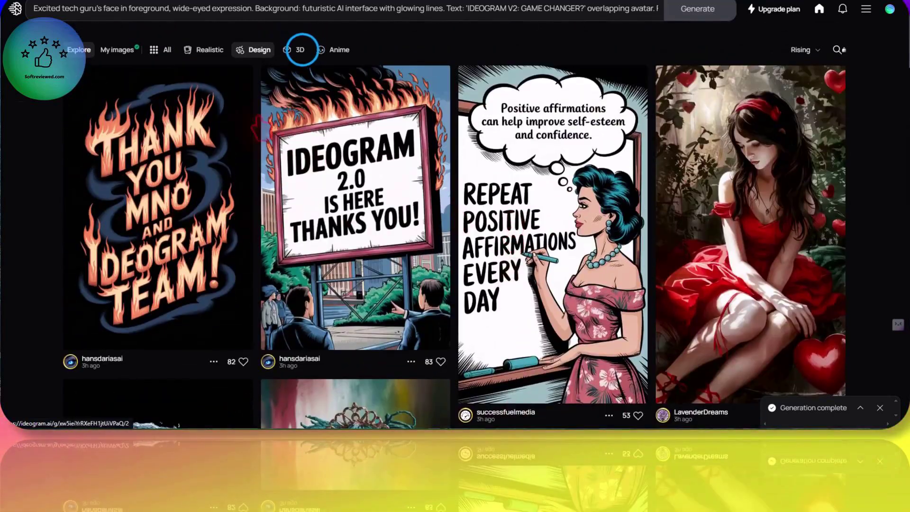
Browse the 3D-style images, then reset the Explore feed to All.
{"action": "left_click", "coordinate": [298, 50]}
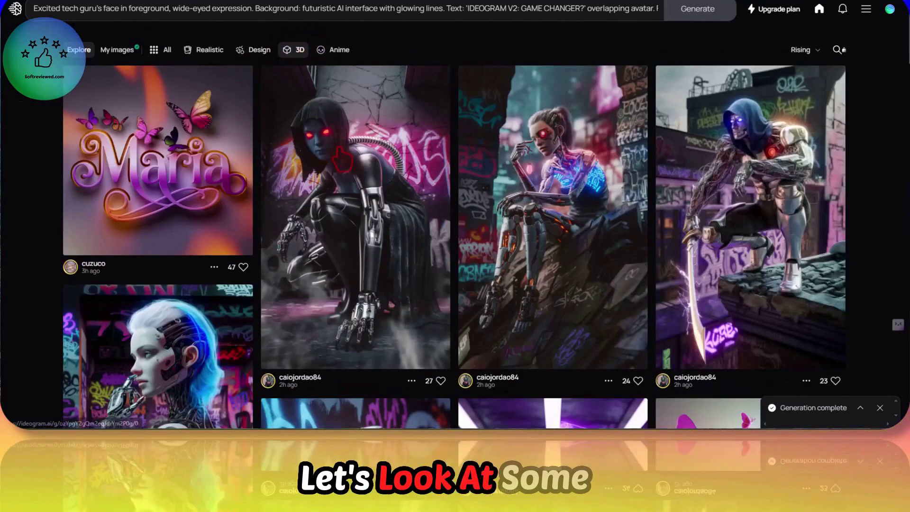
{"action": "scroll", "coordinate": [674, 287], "scroll_direction": "down", "scroll_amount": 10}
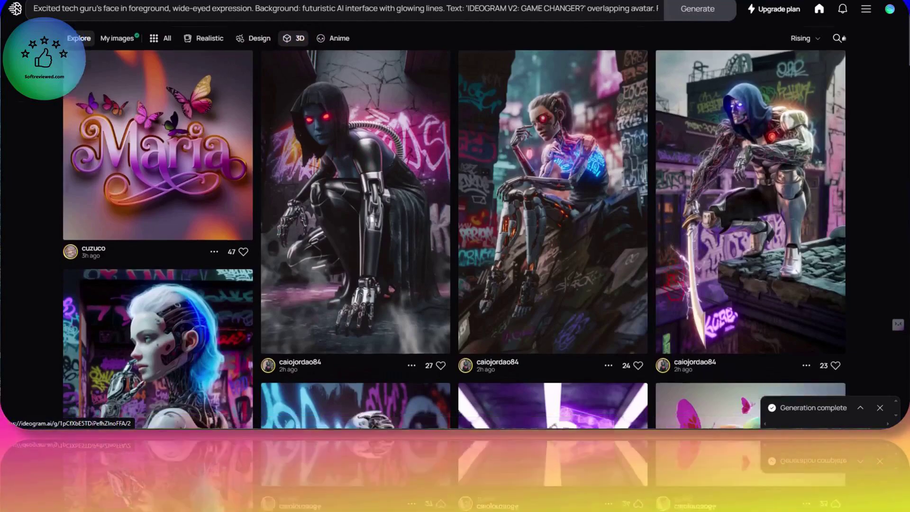
{"action": "scroll", "coordinate": [673, 287], "scroll_direction": "down", "scroll_amount": 4}
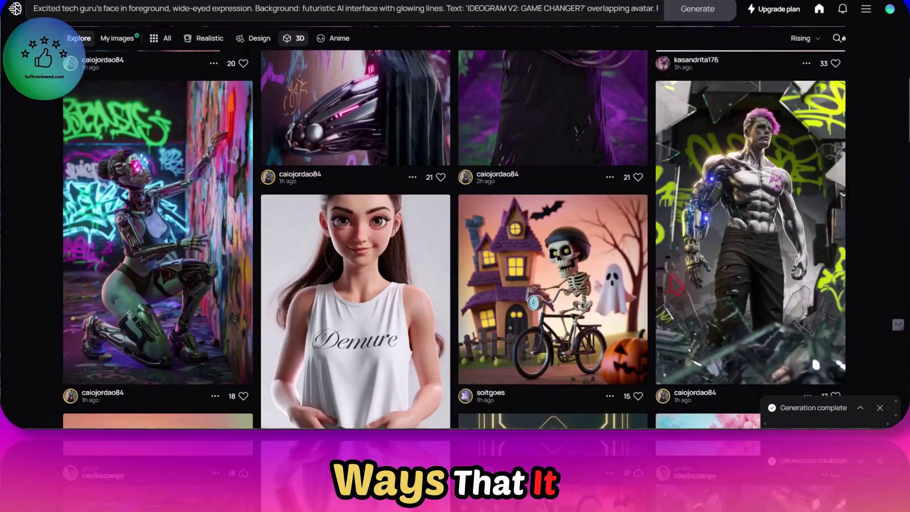
{"action": "scroll", "coordinate": [673, 284], "scroll_direction": "down", "scroll_amount": 4}
{"action": "scroll", "coordinate": [673, 284], "scroll_direction": "down", "scroll_amount": 5}
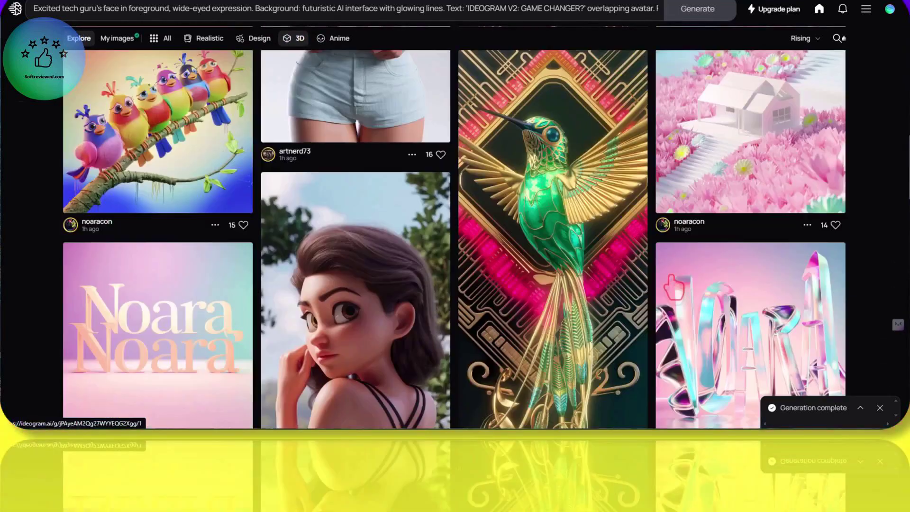
{"action": "scroll", "coordinate": [812, 297], "scroll_direction": "up", "scroll_amount": 20}
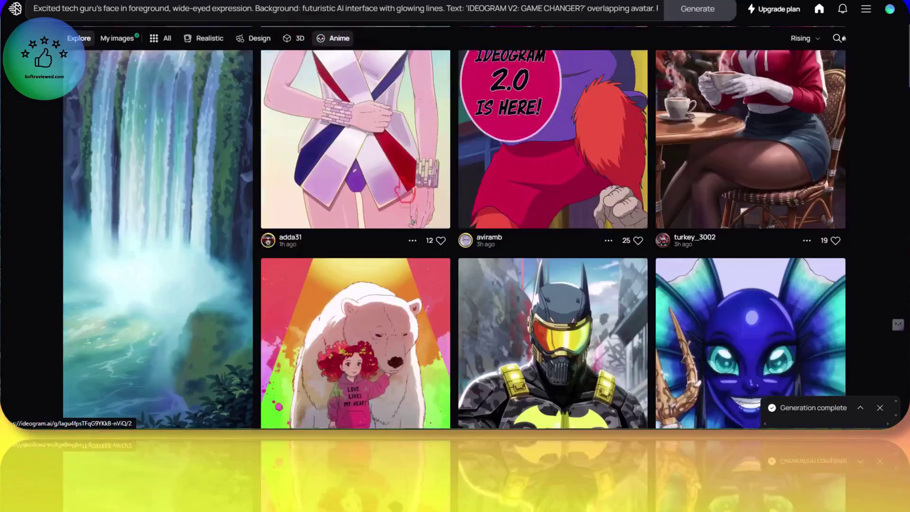
{"action": "left_click", "coordinate": [76, 49]}
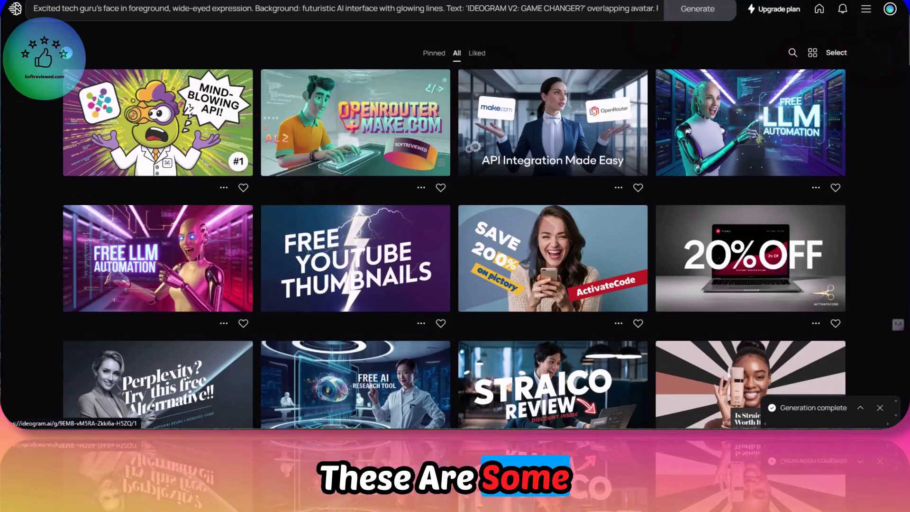
Review the OPENROUTER + MAKE.COM image and the API Integration Made Easy variations.
{"action": "left_click", "coordinate": [354, 142]}
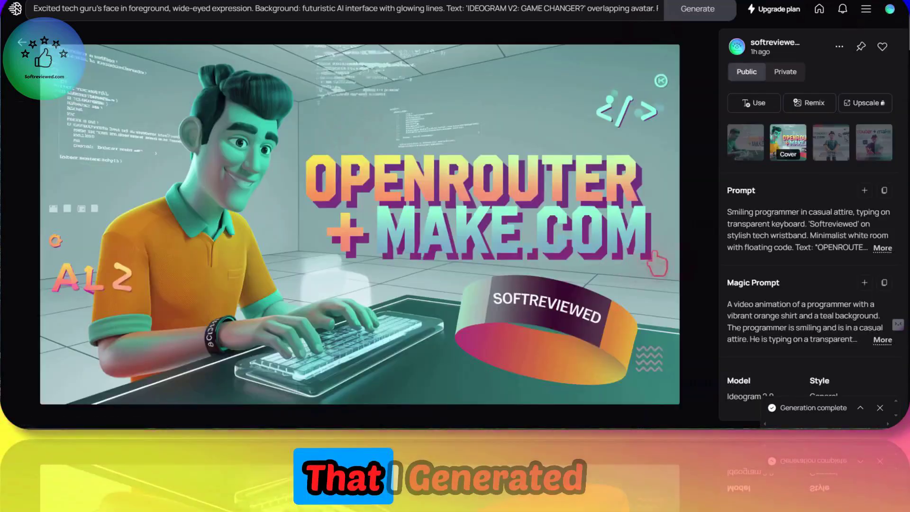
{"action": "key", "text": "Escape"}
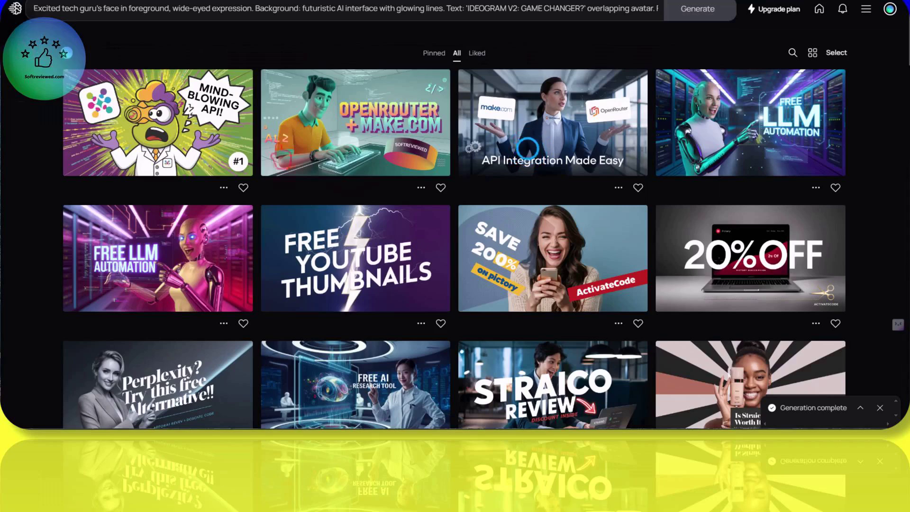
{"action": "left_click", "coordinate": [527, 148]}
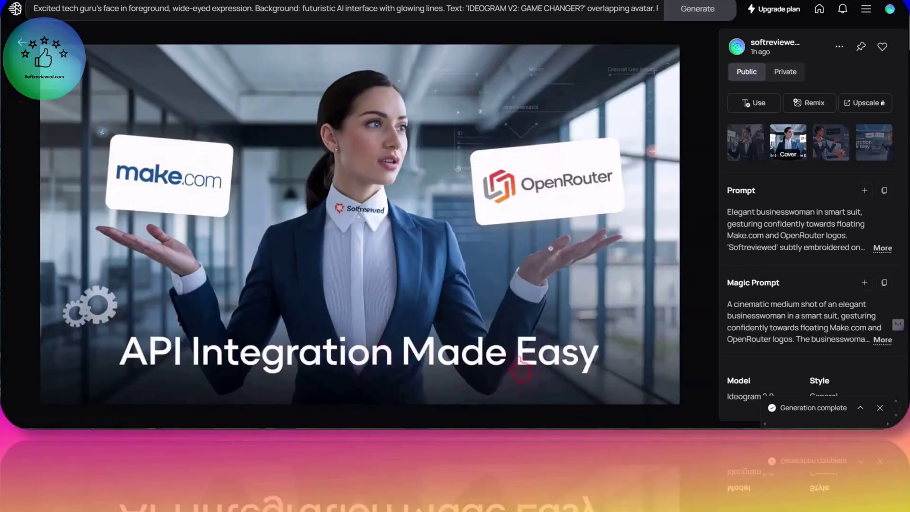
{"action": "left_click", "coordinate": [826, 140]}
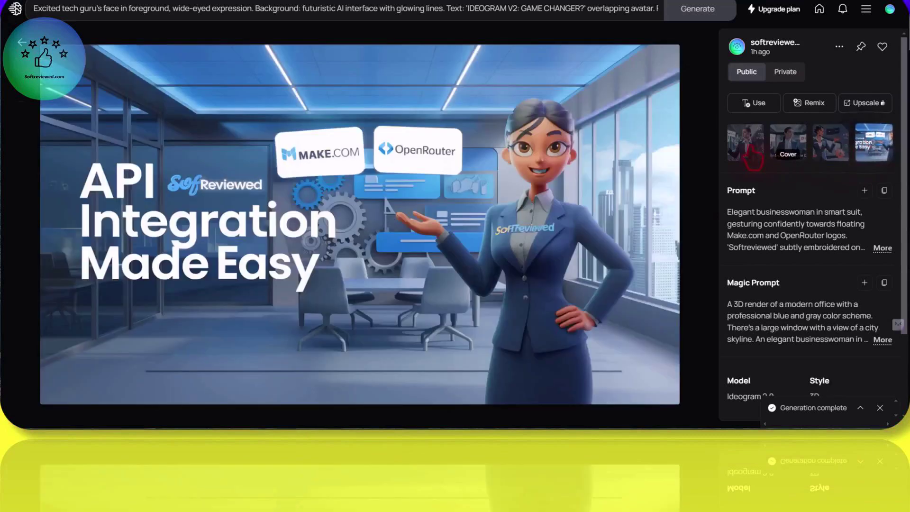
{"action": "left_click", "coordinate": [740, 146]}
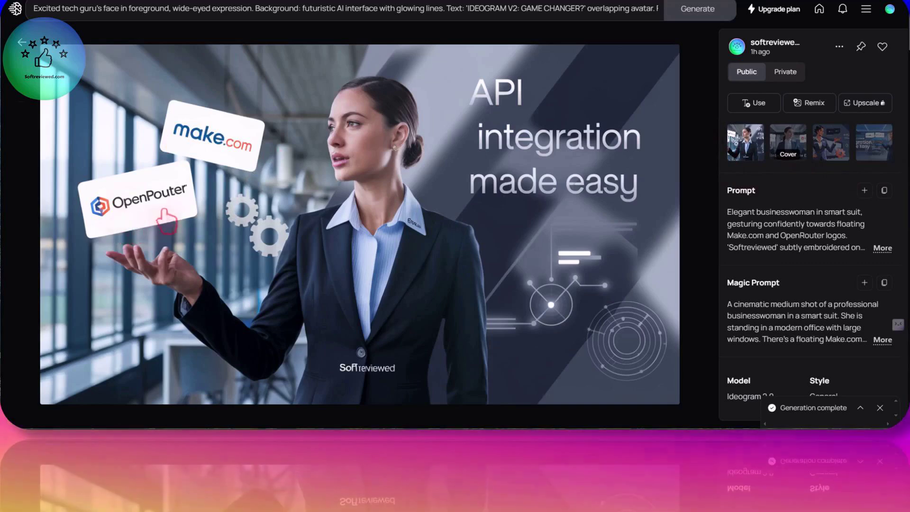
{"action": "left_click", "coordinate": [22, 41]}
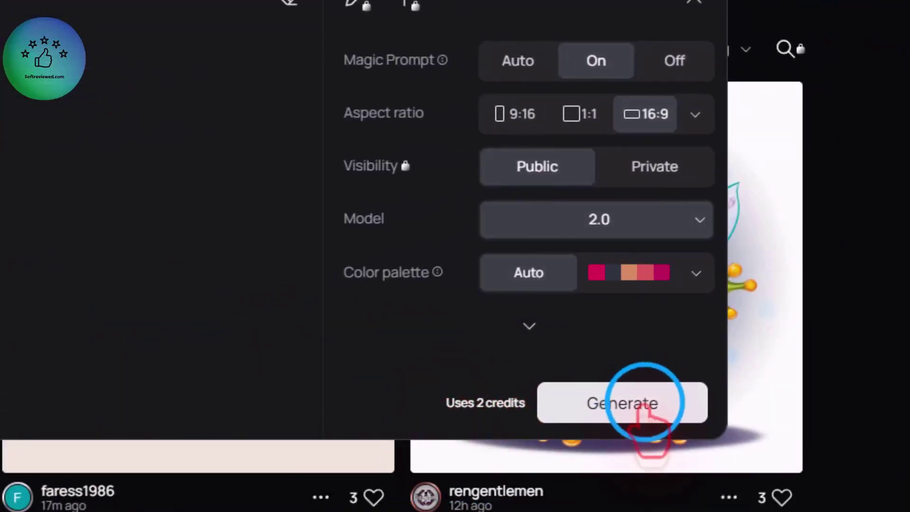
Generate the API Breakthrough lab-coat scientist images.
{"action": "left_click", "coordinate": [642, 409]}
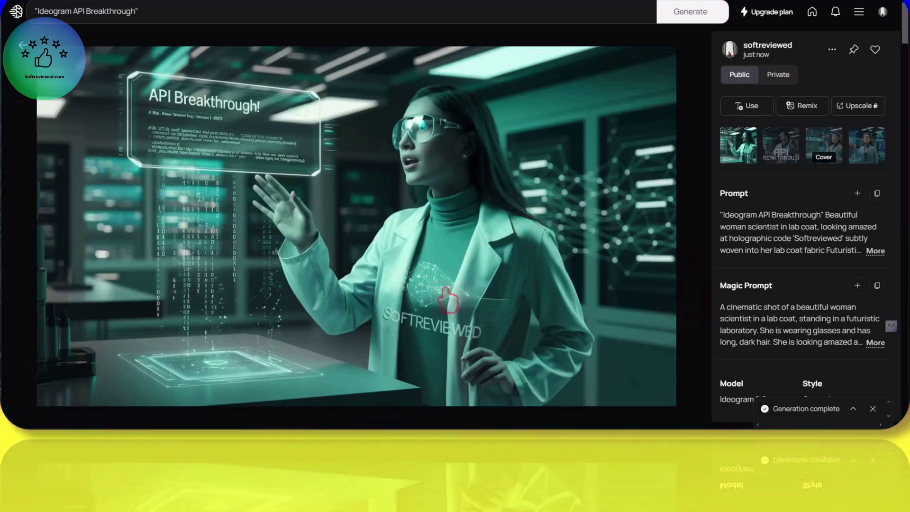
View the bold 'API BREAKTHROUGH!' variation and check its full prompt and settings.
{"action": "left_click", "coordinate": [782, 147]}
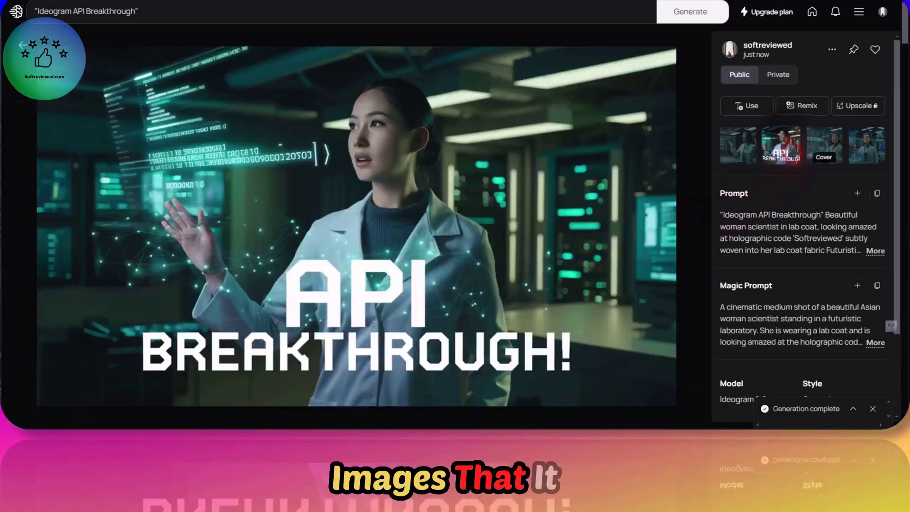
{"action": "left_click", "coordinate": [138, 11]}
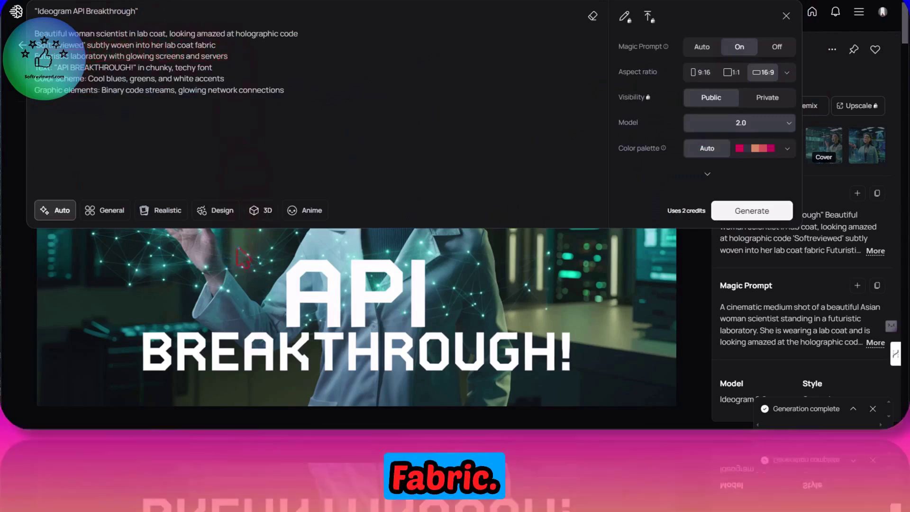
{"action": "left_click", "coordinate": [280, 233]}
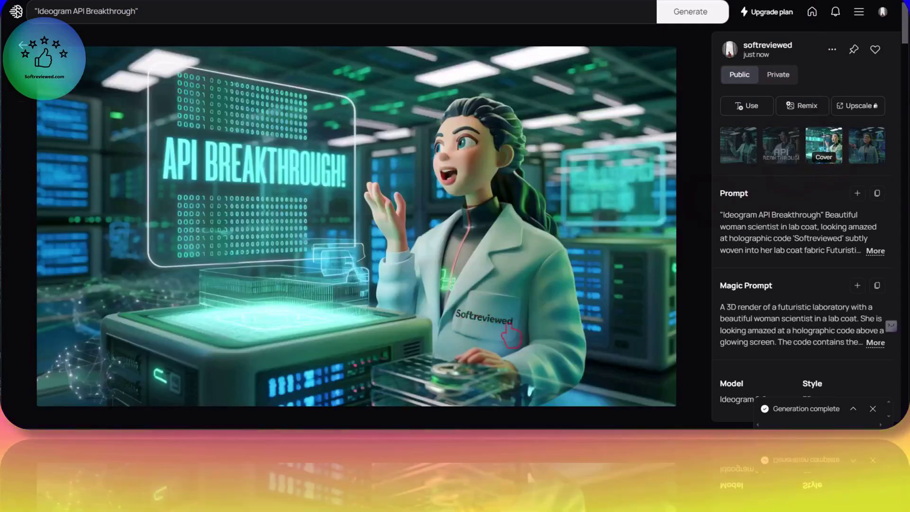
Compare the 3D-rendered, third, white-text and goggles variations, then return to the Explore home gallery.
{"action": "left_click", "coordinate": [867, 145]}
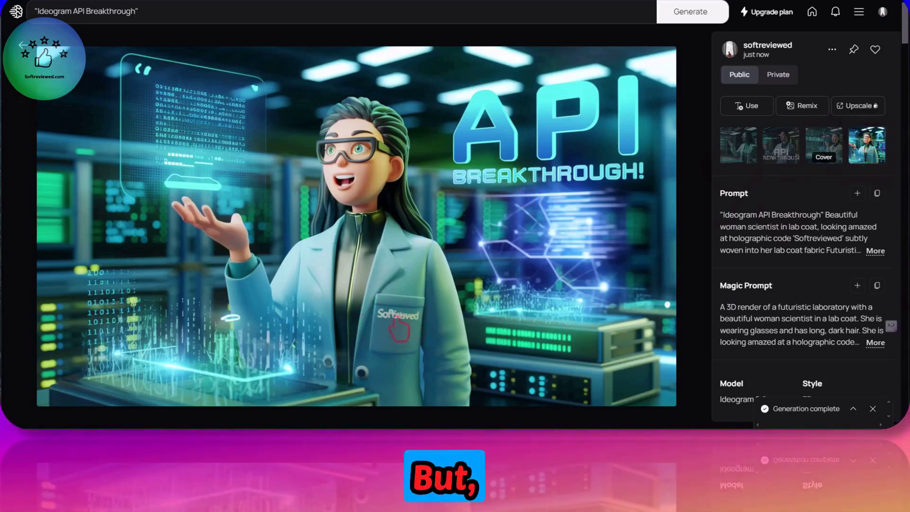
{"action": "left_click", "coordinate": [824, 142]}
{"action": "left_click", "coordinate": [788, 156]}
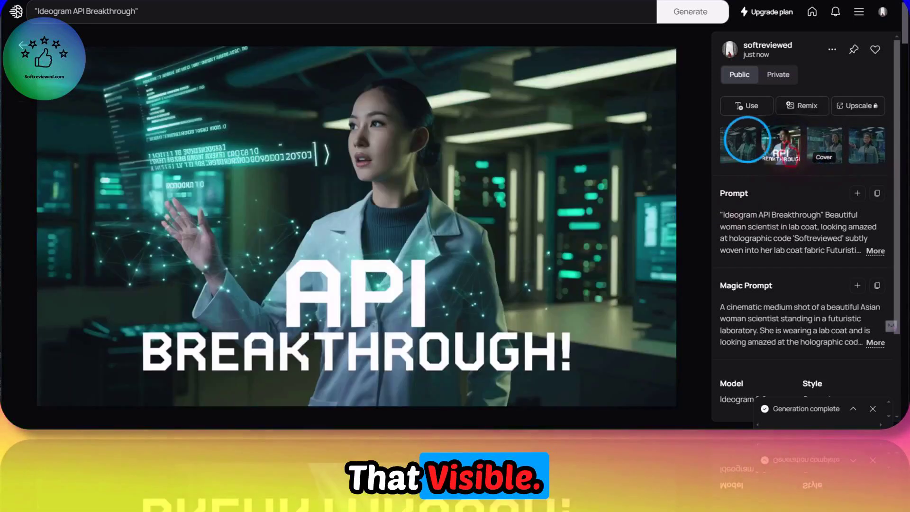
{"action": "left_click", "coordinate": [750, 153]}
{"action": "left_click", "coordinate": [20, 45]}
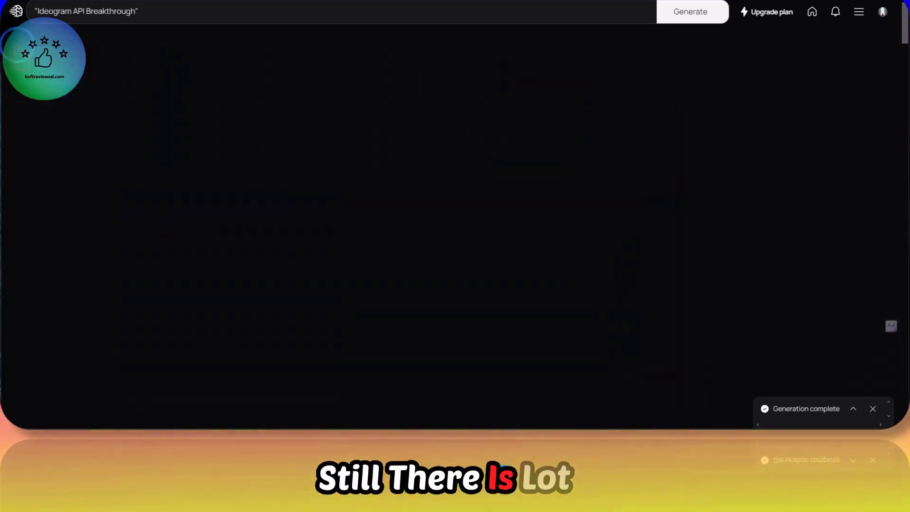
Open the My images gallery and browse the API Breakthrough images.
{"action": "left_click", "coordinate": [117, 42]}
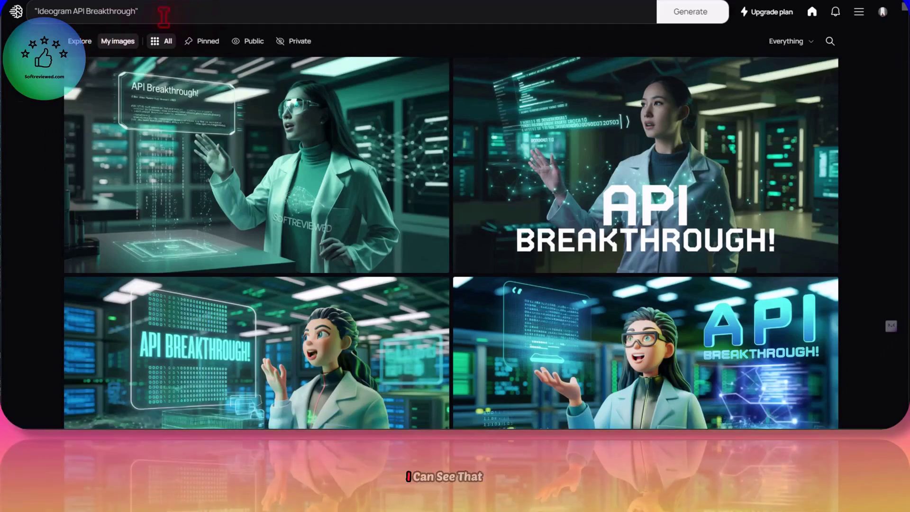
{"action": "scroll", "coordinate": [430, 192], "scroll_direction": "down", "scroll_amount": 4}
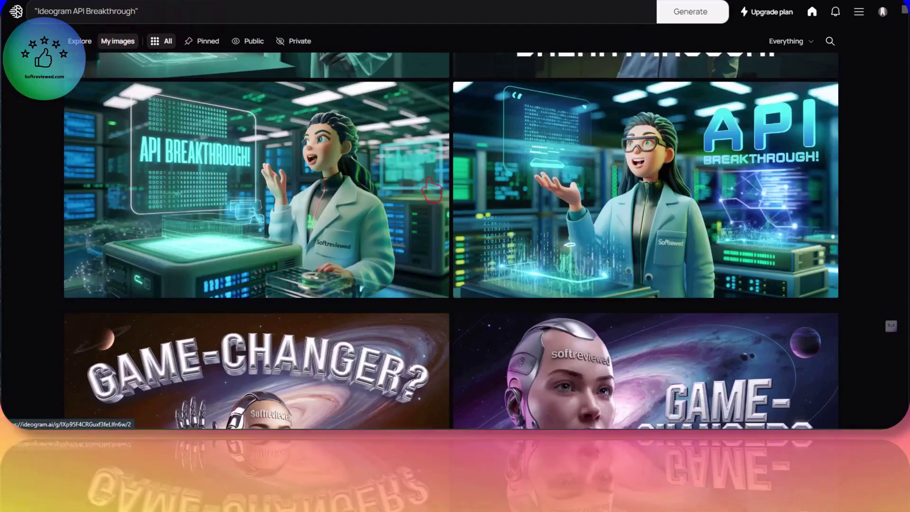
{"action": "scroll", "coordinate": [429, 187], "scroll_direction": "up", "scroll_amount": 2}
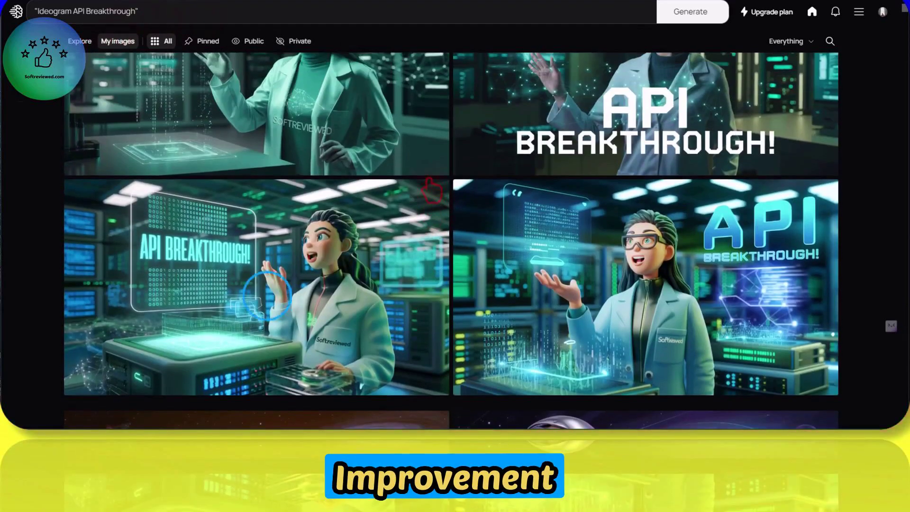
Inspect the bottom-left API Breakthrough image's details, then reopen the full prompt editor.
{"action": "left_click", "coordinate": [265, 294]}
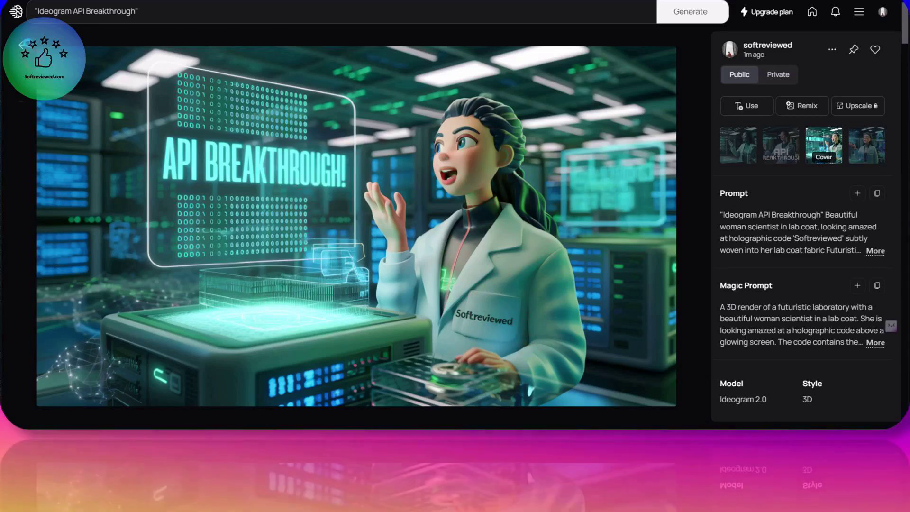
{"action": "key", "text": "Escape"}
{"action": "scroll", "coordinate": [320, 152], "scroll_direction": "up", "scroll_amount": 2}
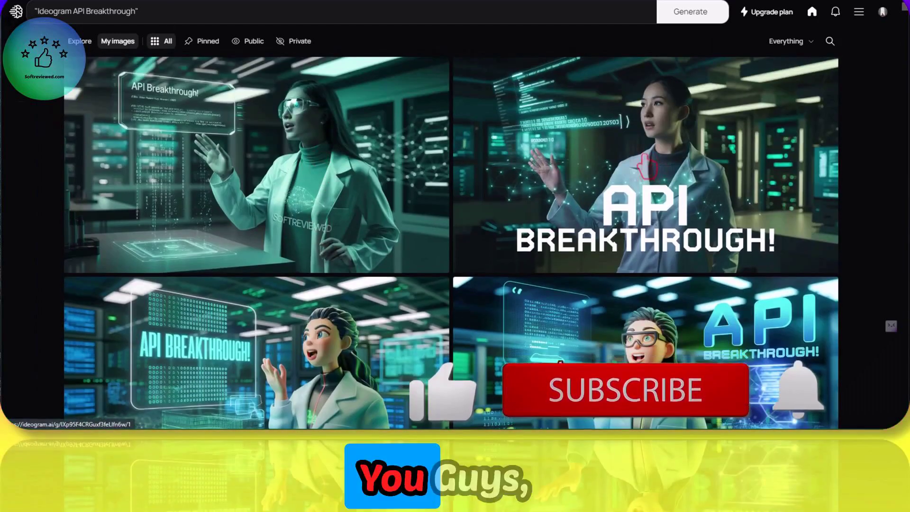
{"action": "left_click", "coordinate": [187, 10]}
Pick the image model version and generate the 'IDEORGRAM V2 & API LAUNCHED ?! ANY GOOD' thumbnails.
{"action": "left_click", "coordinate": [744, 122]}
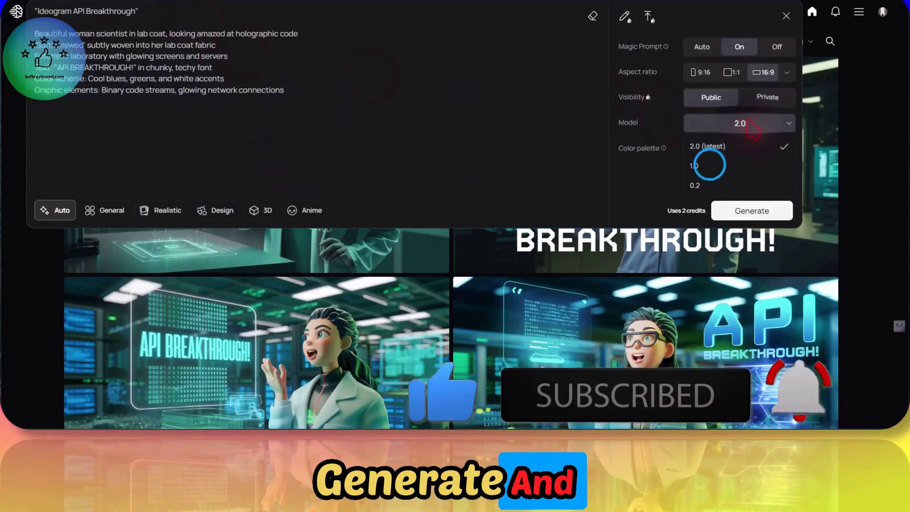
{"action": "left_click", "coordinate": [710, 166]}
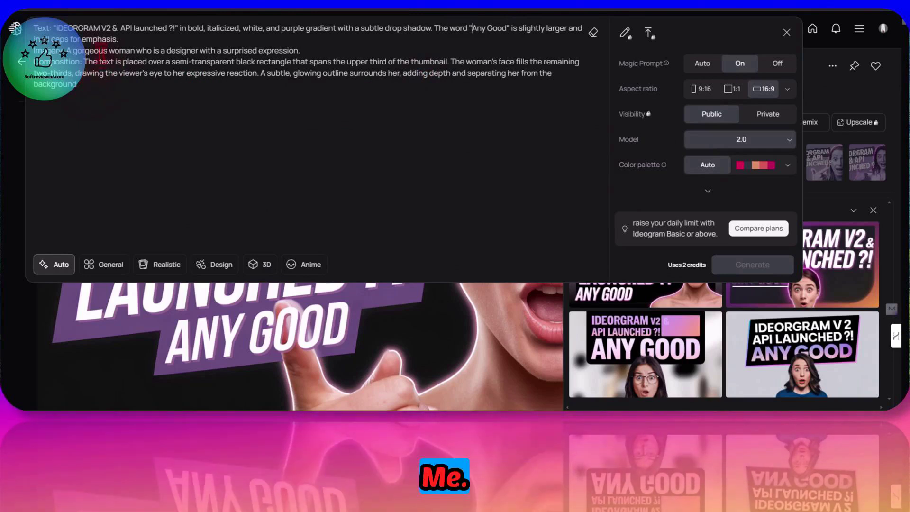
{"action": "left_click", "coordinate": [491, 307]}
Compare the four thumbnail variants, ending on the surprised-woman pink-gradient design.
{"action": "left_click", "coordinate": [625, 256]}
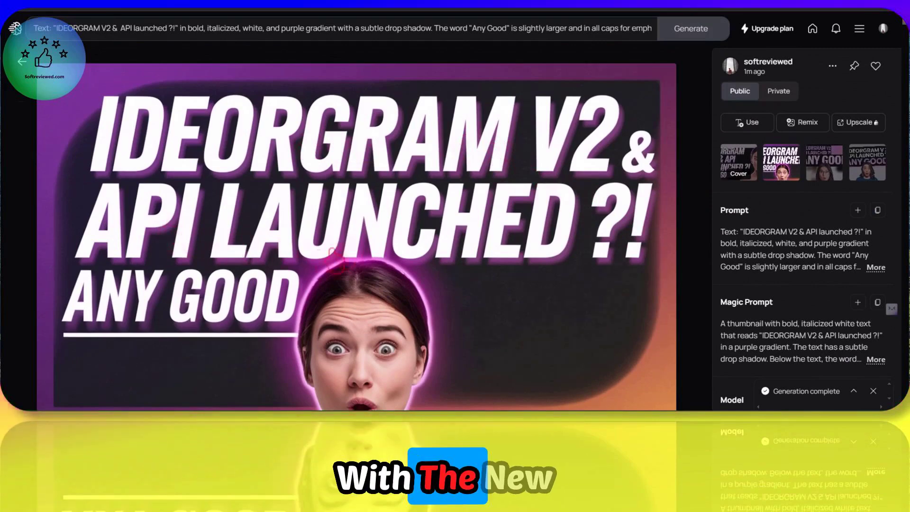
{"action": "left_click", "coordinate": [831, 177]}
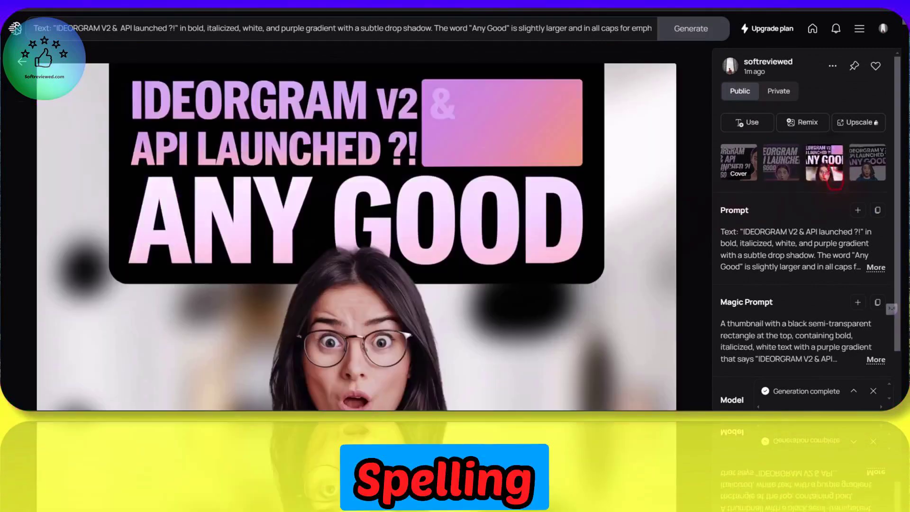
{"action": "scroll", "coordinate": [531, 234], "scroll_direction": "down", "scroll_amount": 3}
{"action": "scroll", "coordinate": [531, 234], "scroll_direction": "up", "scroll_amount": 3}
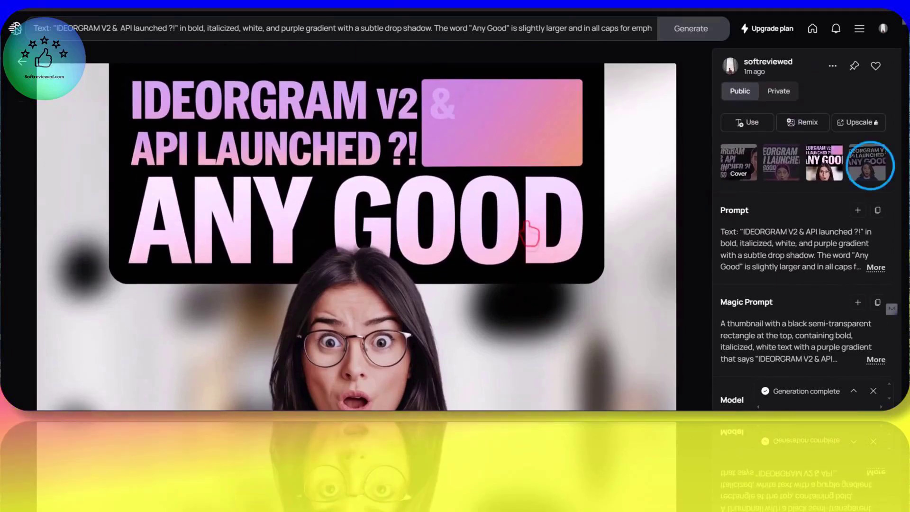
{"action": "left_click", "coordinate": [867, 164]}
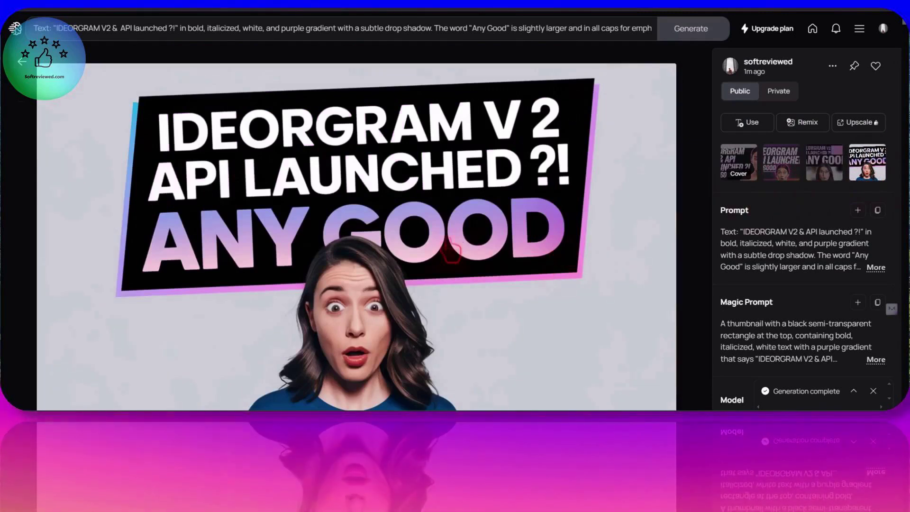
{"action": "left_click", "coordinate": [738, 171]}
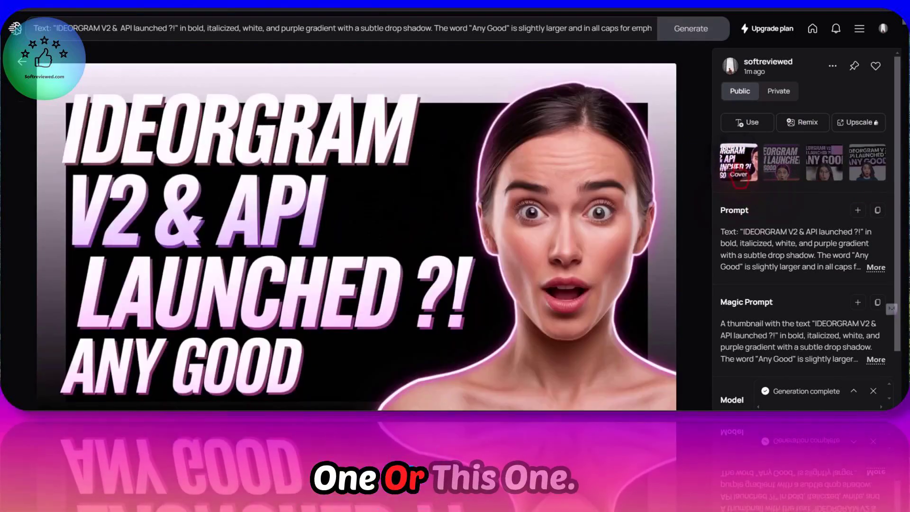
{"action": "key", "text": "Left"}
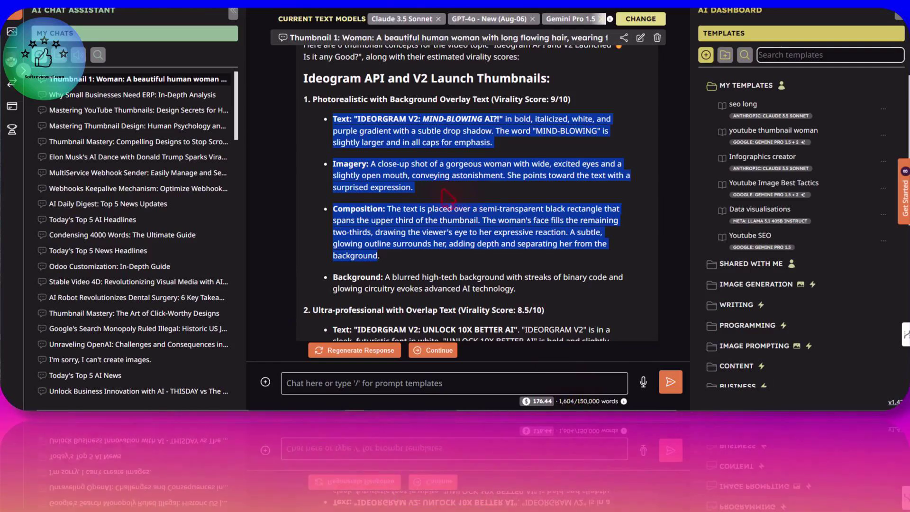
{"action": "scroll", "coordinate": [446, 197], "scroll_direction": "up", "scroll_amount": 1}
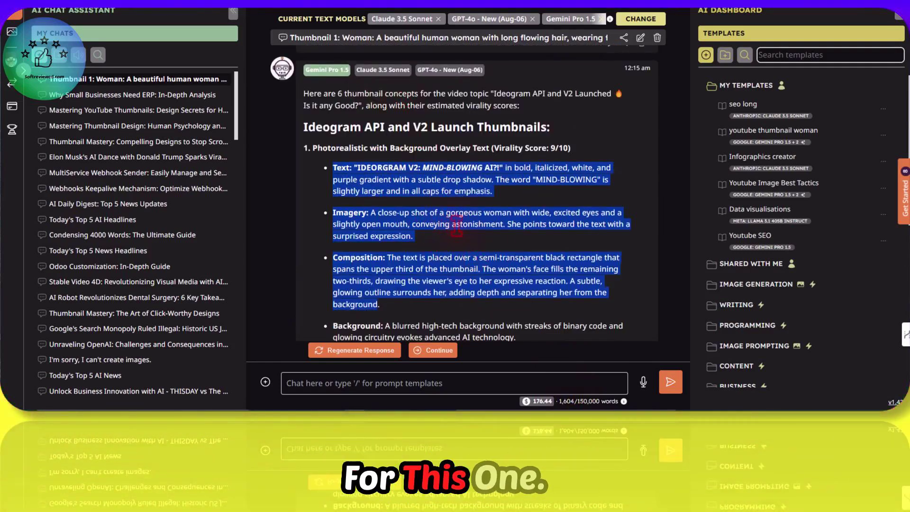
{"action": "scroll", "coordinate": [456, 225], "scroll_direction": "down", "scroll_amount": 1}
{"action": "scroll", "coordinate": [459, 233], "scroll_direction": "up", "scroll_amount": 2}
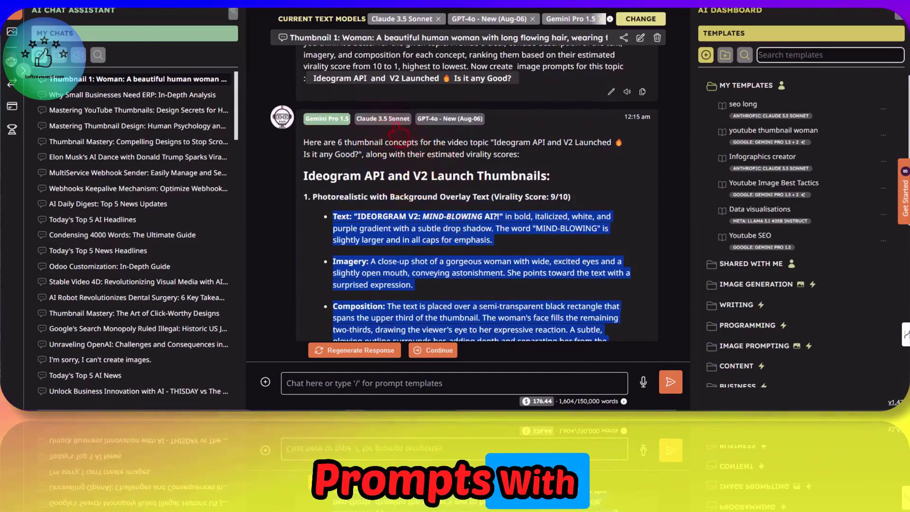
{"action": "scroll", "coordinate": [464, 223], "scroll_direction": "down", "scroll_amount": 8}
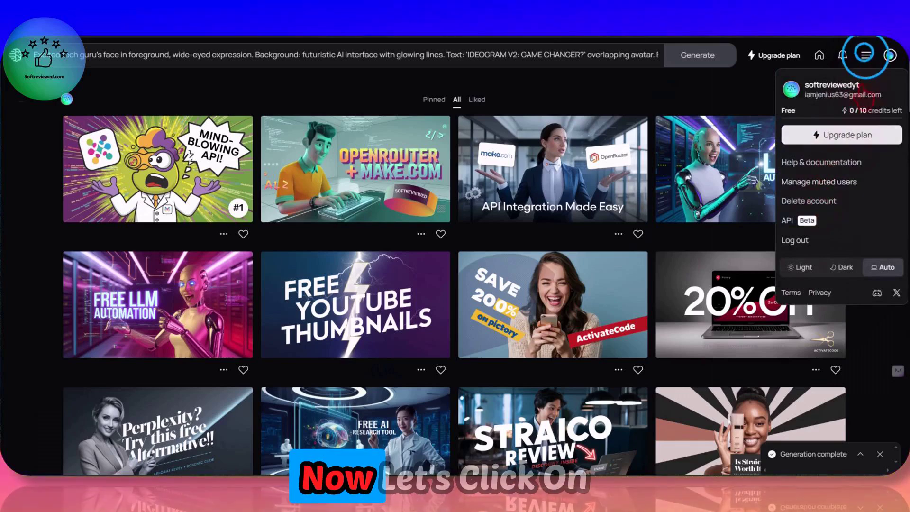
Go to the API page, start payment setup as Personal use, and check the documentation link.
{"action": "left_click", "coordinate": [866, 55]}
{"action": "left_click", "coordinate": [867, 55]}
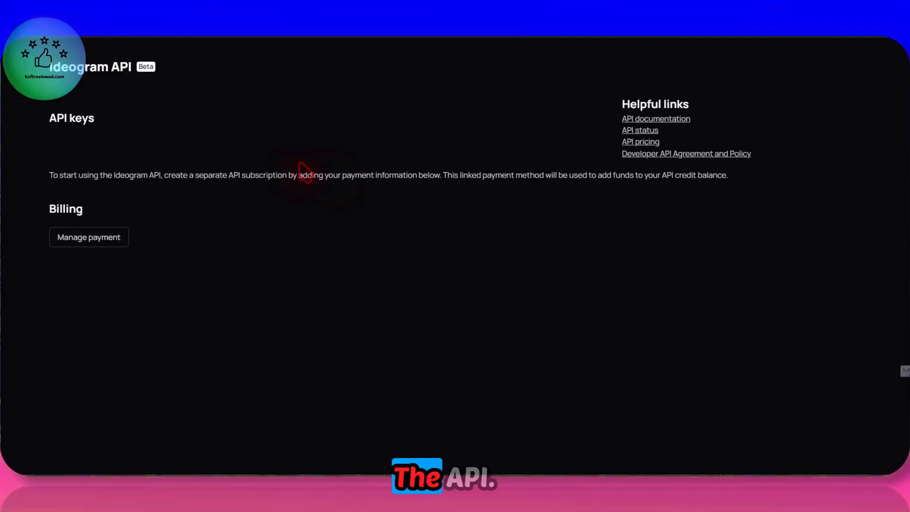
{"action": "left_click", "coordinate": [87, 238]}
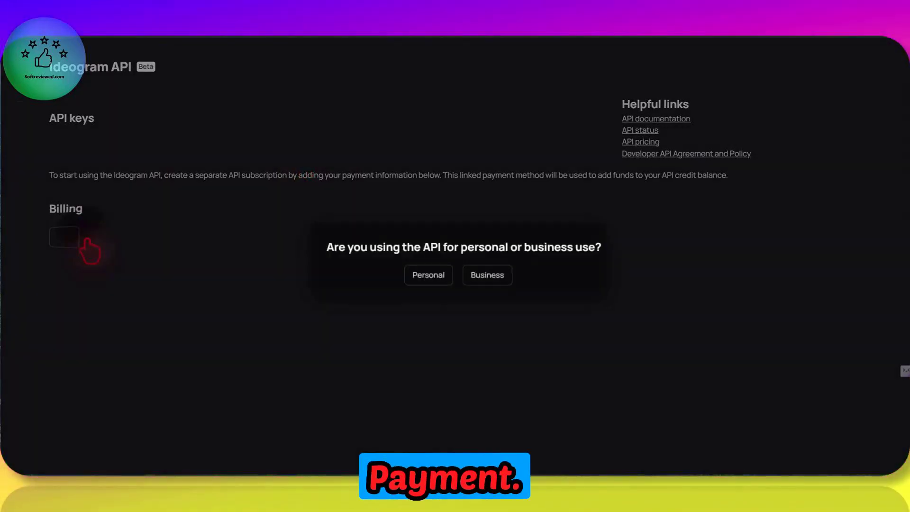
{"action": "left_click", "coordinate": [438, 280]}
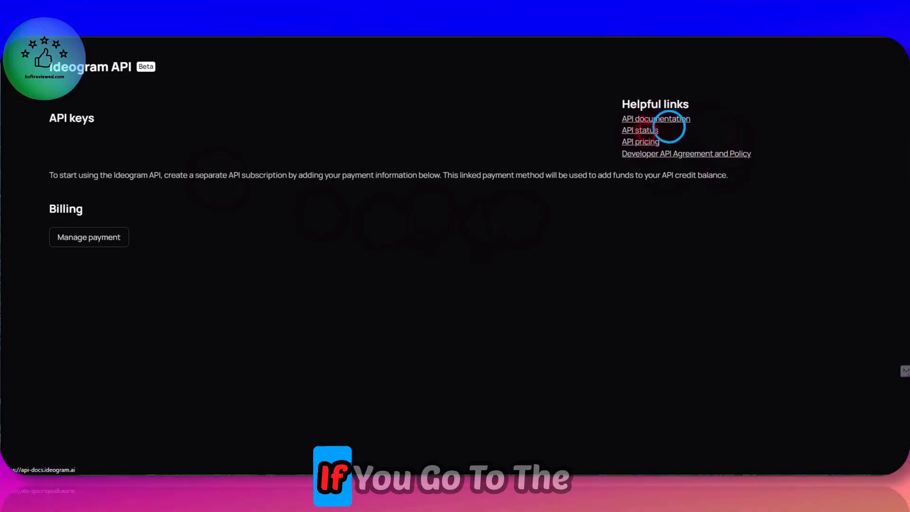
{"action": "right_click", "coordinate": [637, 119]}
{"action": "left_click", "coordinate": [670, 124]}
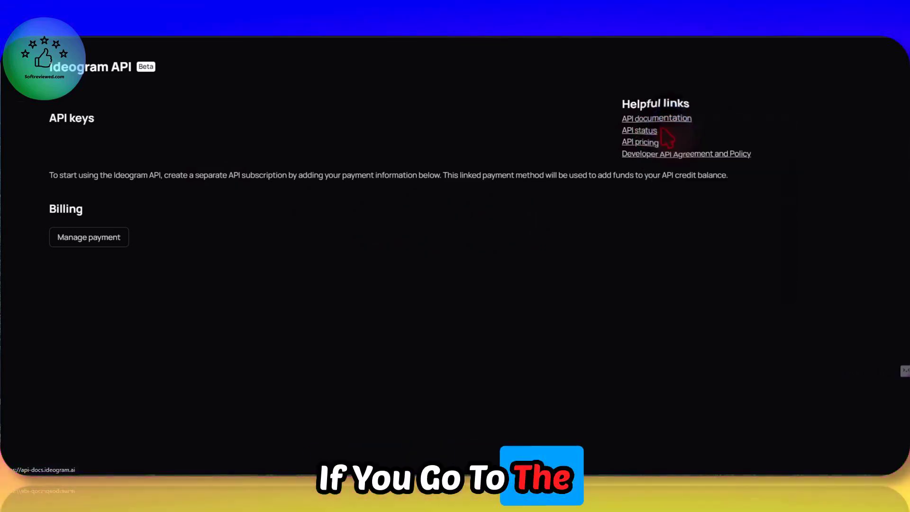
Review the API pricing table, highlighting Ideogram 2.0, the US $0.05 Turbo fee and Ideogram 1.0.
{"action": "left_click", "coordinate": [640, 141]}
{"action": "scroll", "coordinate": [543, 198], "scroll_direction": "down", "scroll_amount": 5}
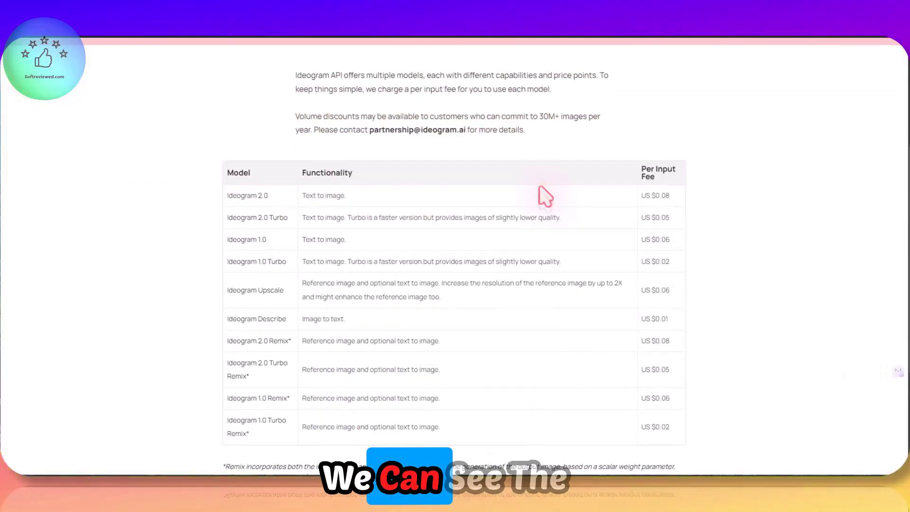
{"action": "left_click_drag", "start_coordinate": [227, 157], "coordinate": [274, 161]}
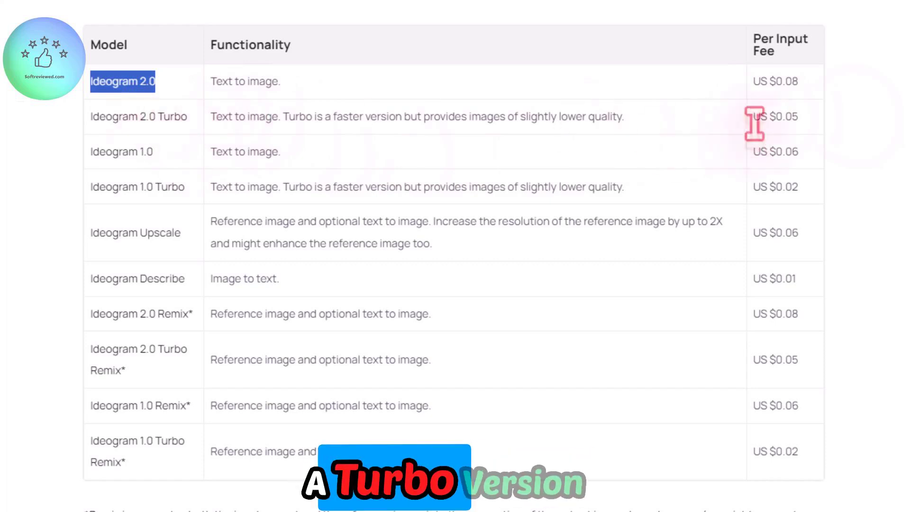
{"action": "left_click_drag", "start_coordinate": [801, 116], "coordinate": [755, 116]}
{"action": "left_click", "coordinate": [806, 124]}
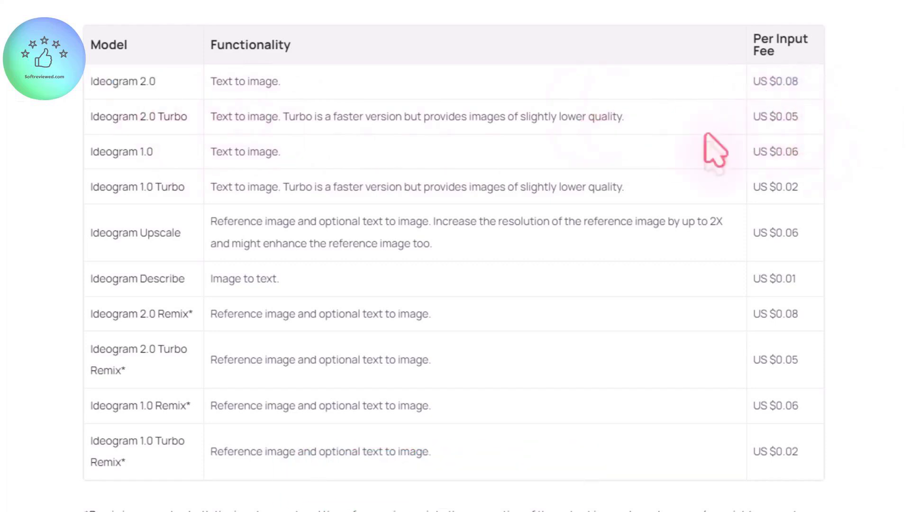
{"action": "left_click_drag", "start_coordinate": [114, 152], "coordinate": [183, 193]}
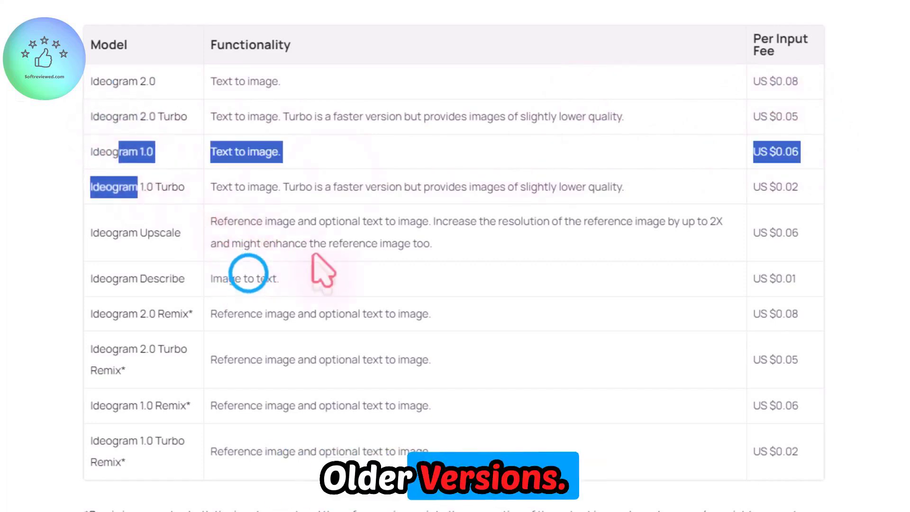
{"action": "left_click", "coordinate": [248, 274]}
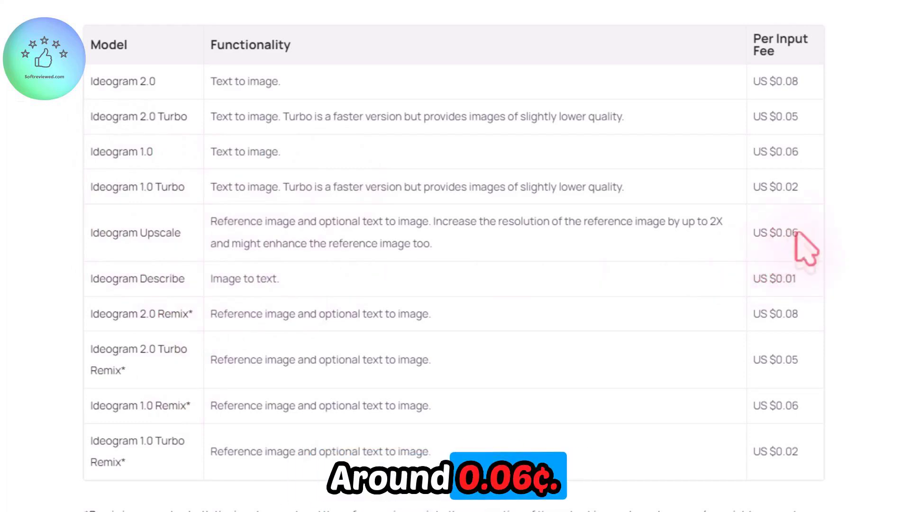
{"action": "scroll", "coordinate": [464, 292], "scroll_direction": "up", "scroll_amount": 8}
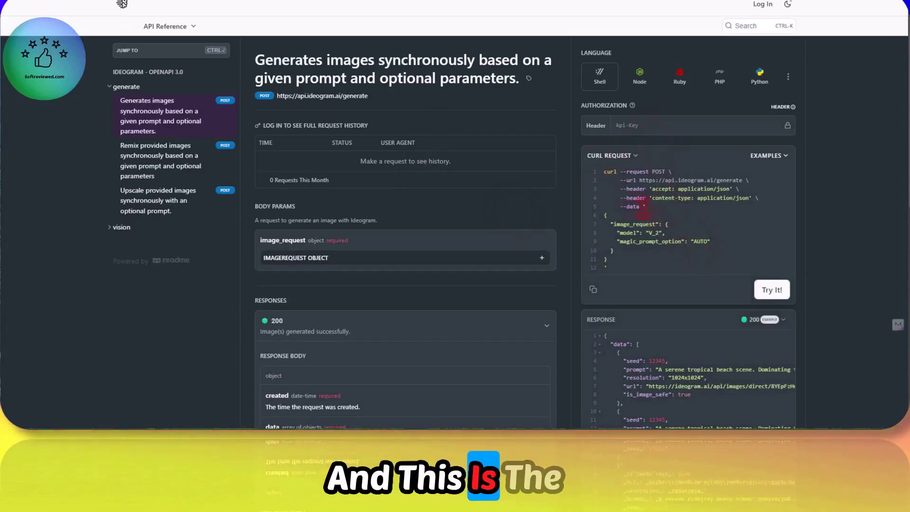
{"action": "scroll", "coordinate": [504, 225], "scroll_direction": "down", "scroll_amount": 10}
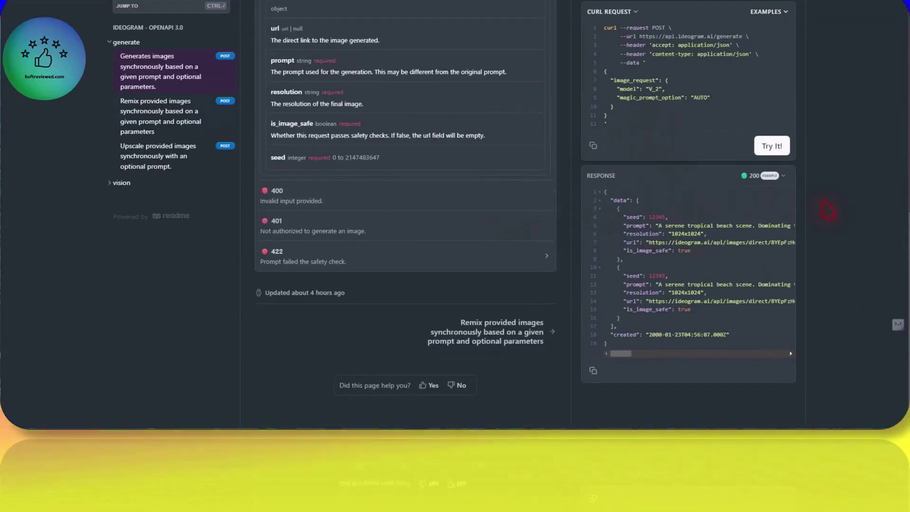
{"action": "scroll", "coordinate": [730, 230], "scroll_direction": "up", "scroll_amount": 10}
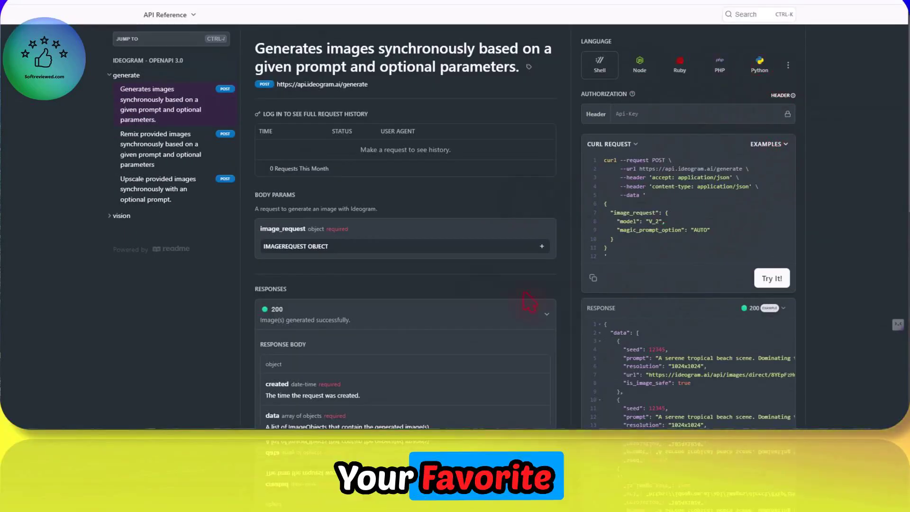
{"action": "scroll", "coordinate": [417, 279], "scroll_direction": "down", "scroll_amount": 4}
{"action": "scroll", "coordinate": [431, 278], "scroll_direction": "up", "scroll_amount": 5}
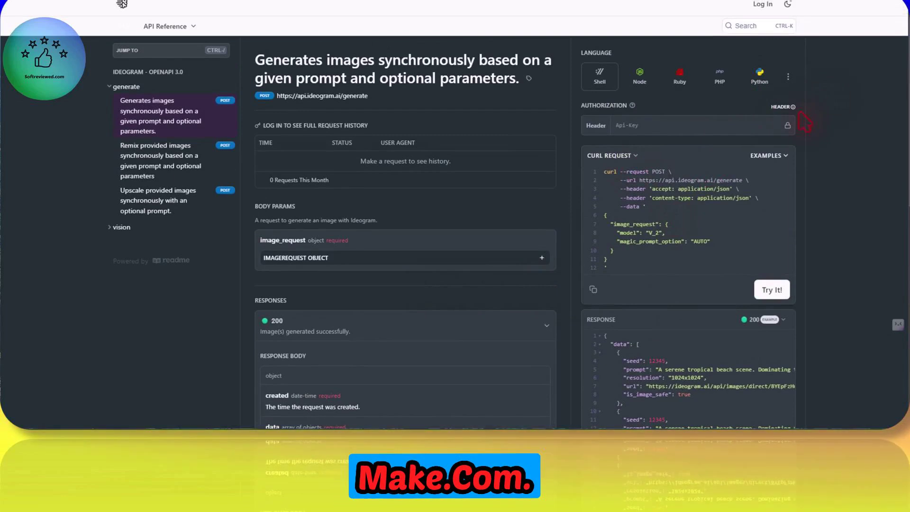
{"action": "left_click", "coordinate": [185, 28]}
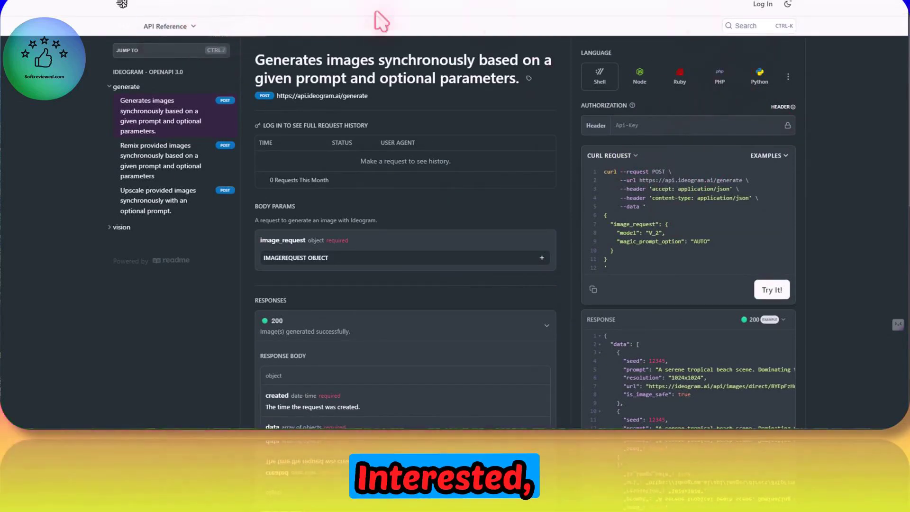